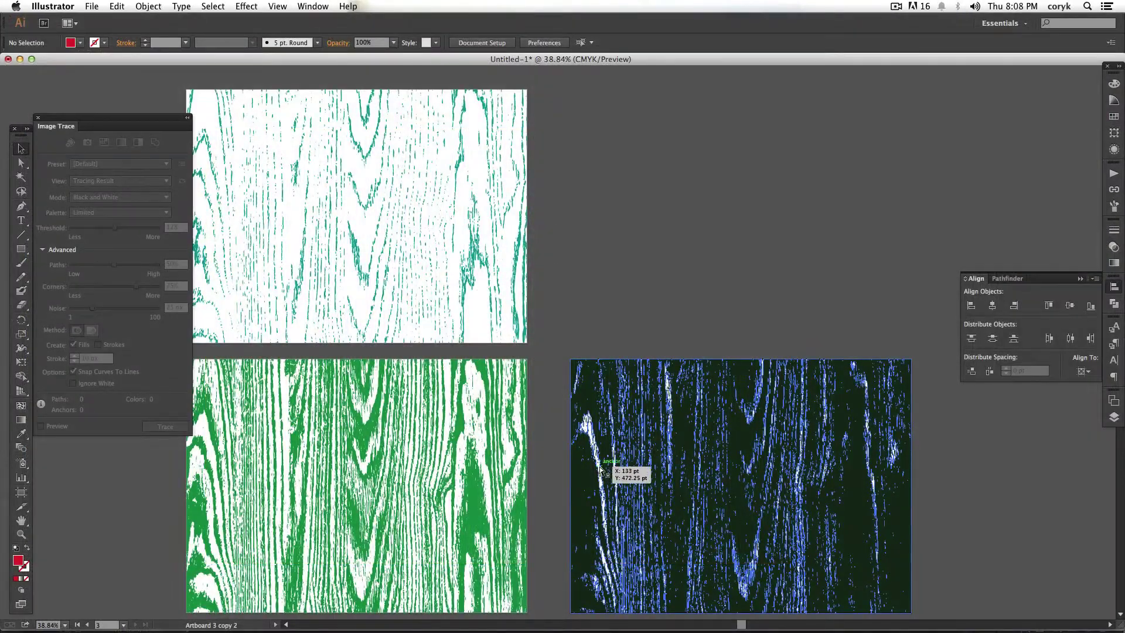
- Paste the orange wood-grain photo into the Illustrator document
key(super+v)
- Move the wood photo to the empty top-right area and give it a default black-and-white trace
drag(581, 283, 769, 178)
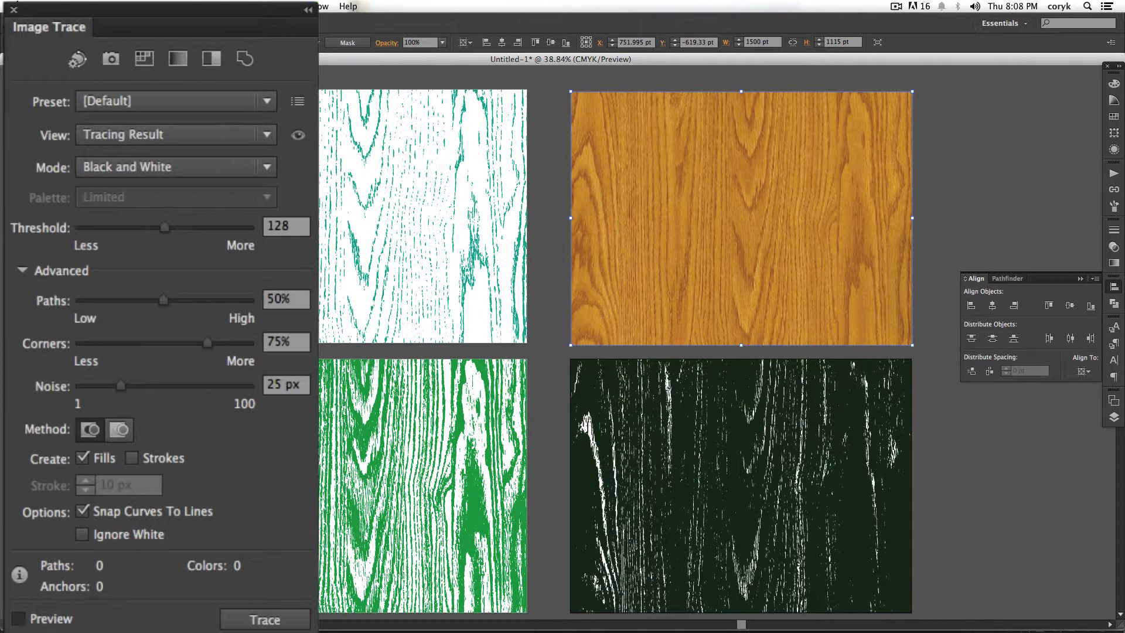
click(252, 619)
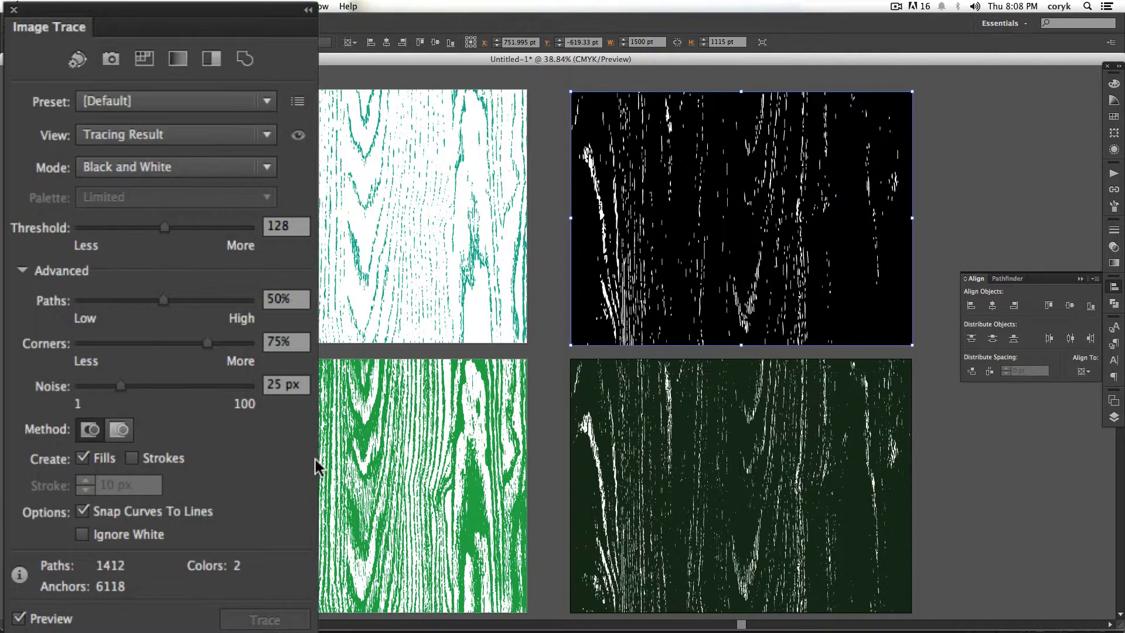
click(265, 168)
click(266, 198)
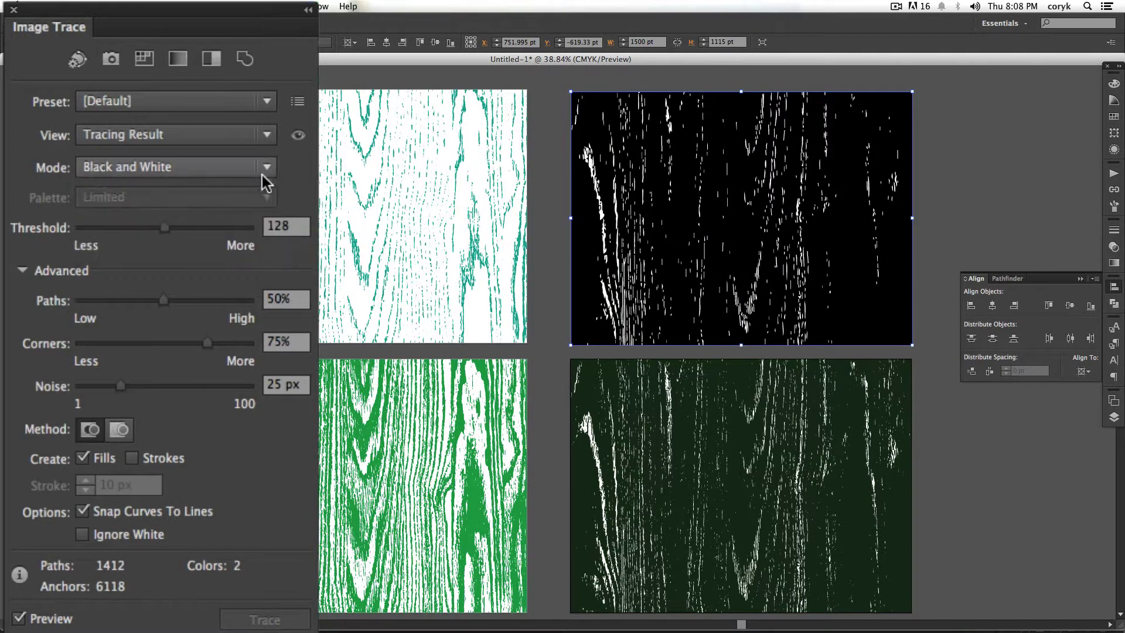
click(19, 618)
- Switch the trace to Color mode, Full Tone palette, 100% paths and corners, 1 px noise, no curve snapping
click(265, 167)
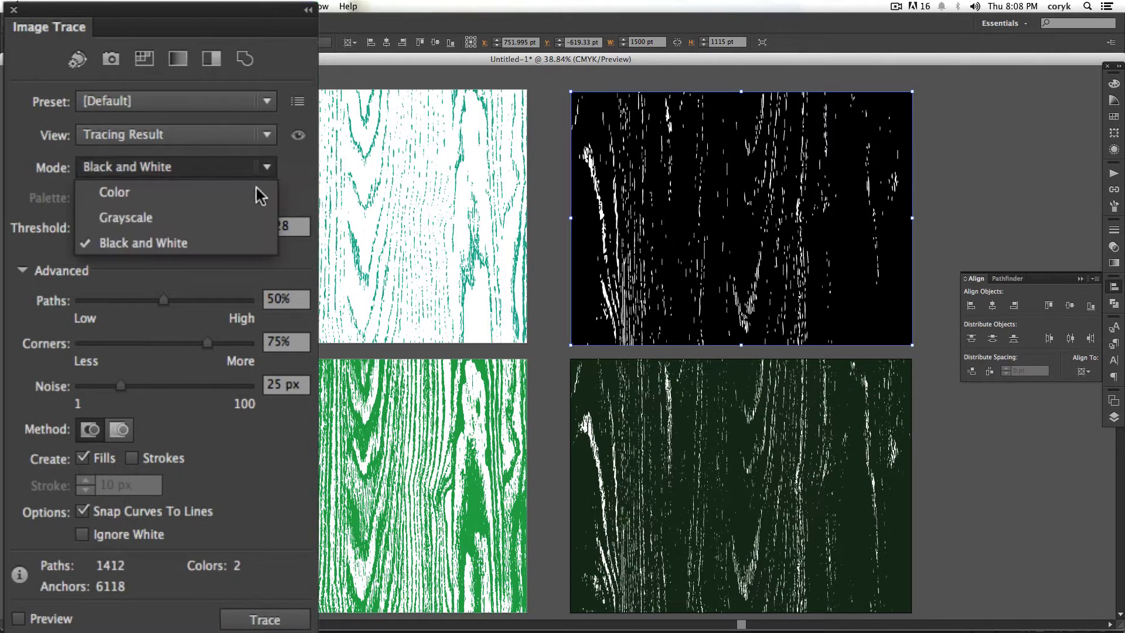
click(218, 197)
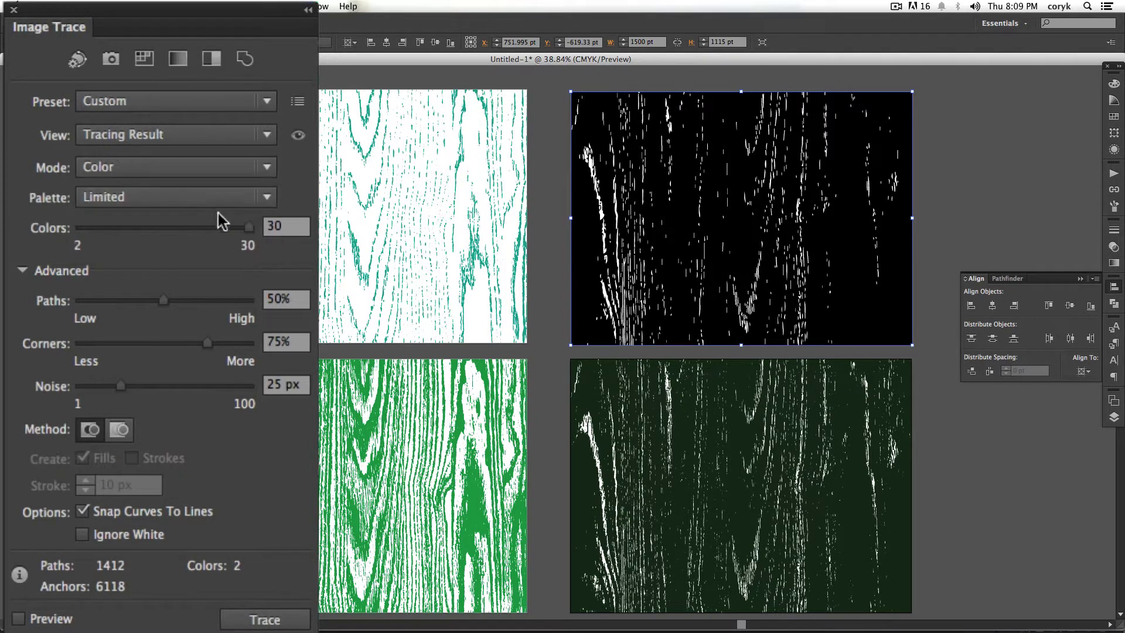
click(243, 198)
click(193, 275)
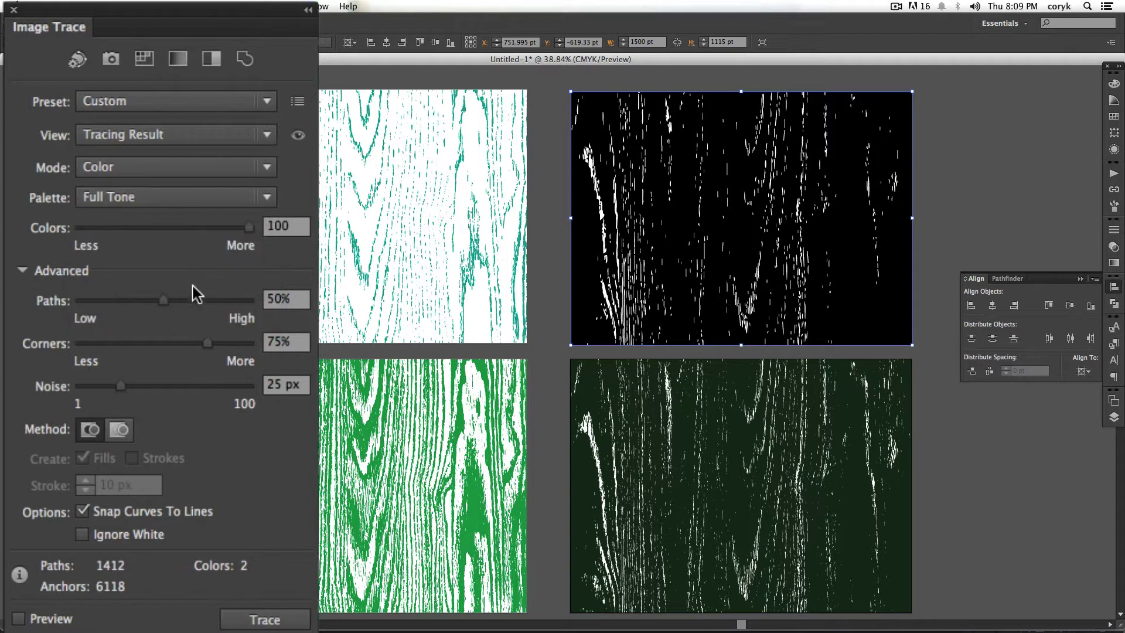
drag(163, 300, 251, 300)
drag(209, 342, 250, 343)
drag(120, 386, 77, 385)
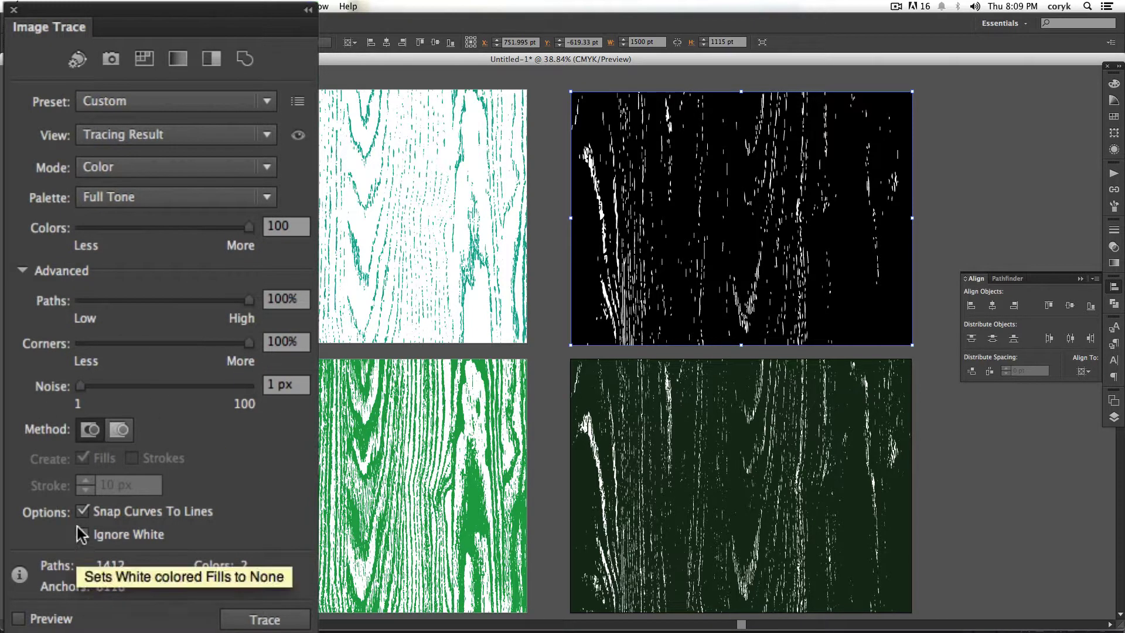
click(82, 511)
click(19, 619)
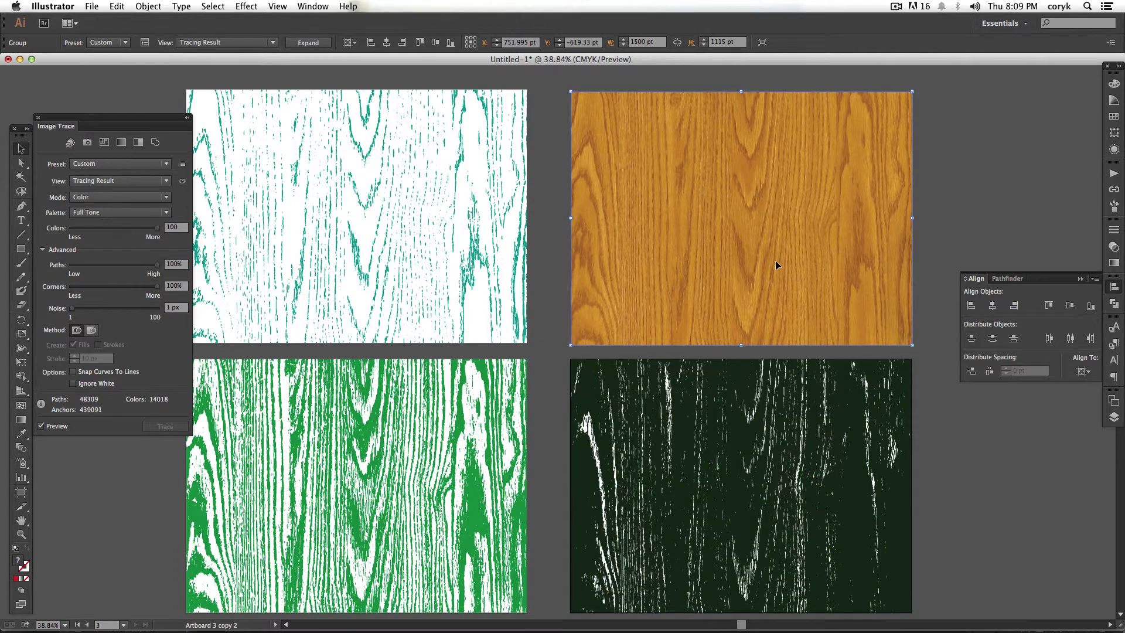
- Retrace the orange wood trace with a Limited palette of 3 colors, then deselect the artwork
key(z)
drag(657, 324, 749, 254)
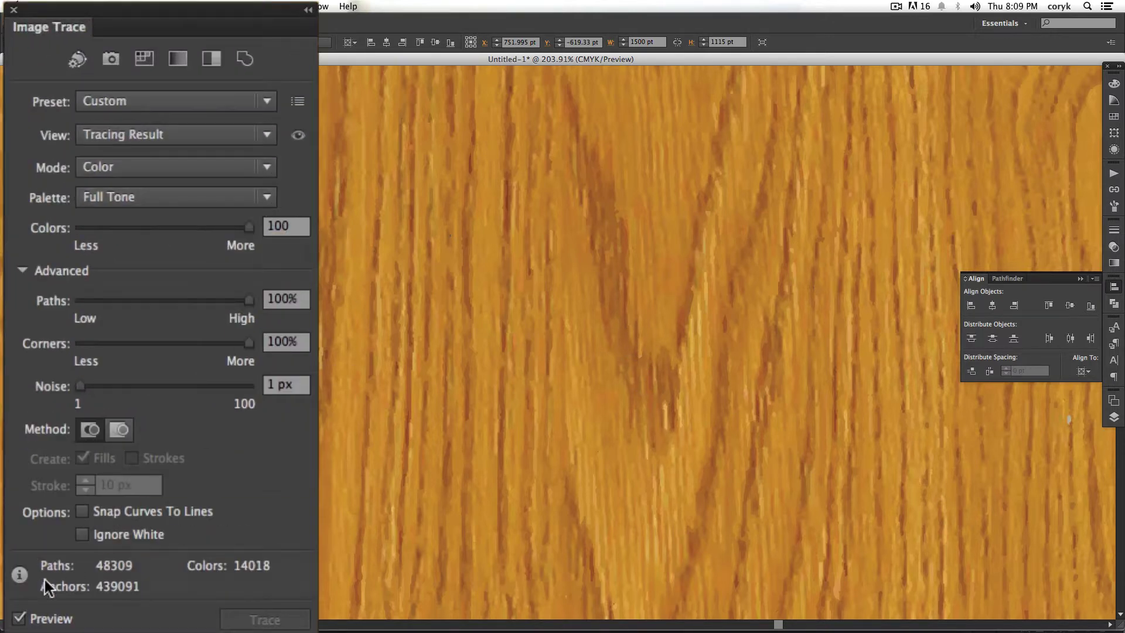
click(20, 618)
click(264, 198)
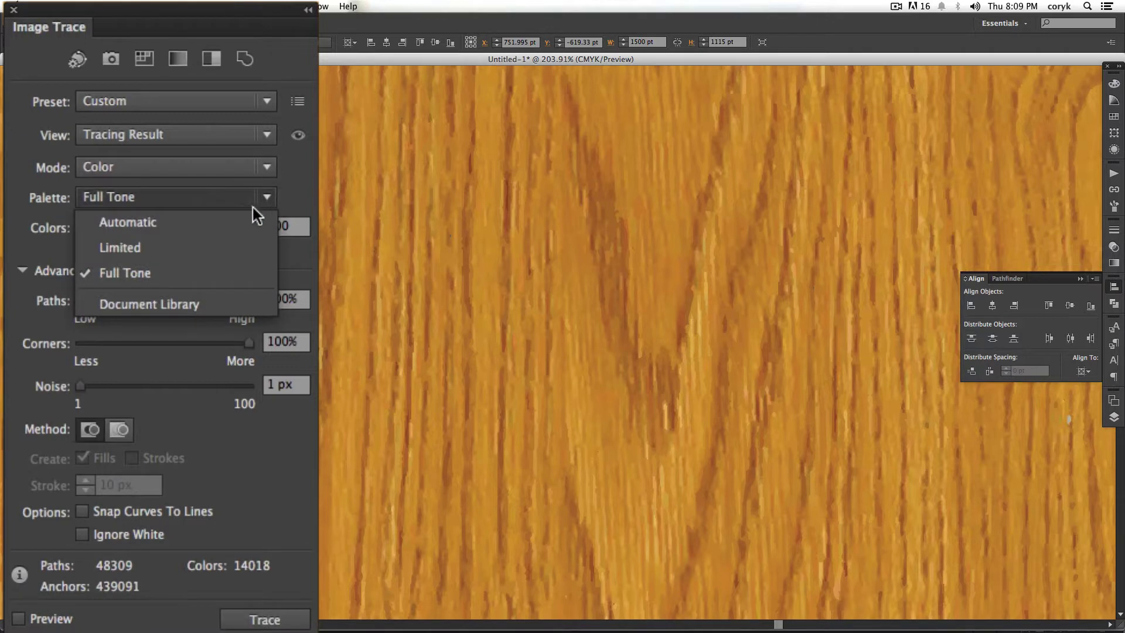
click(182, 248)
click(276, 227)
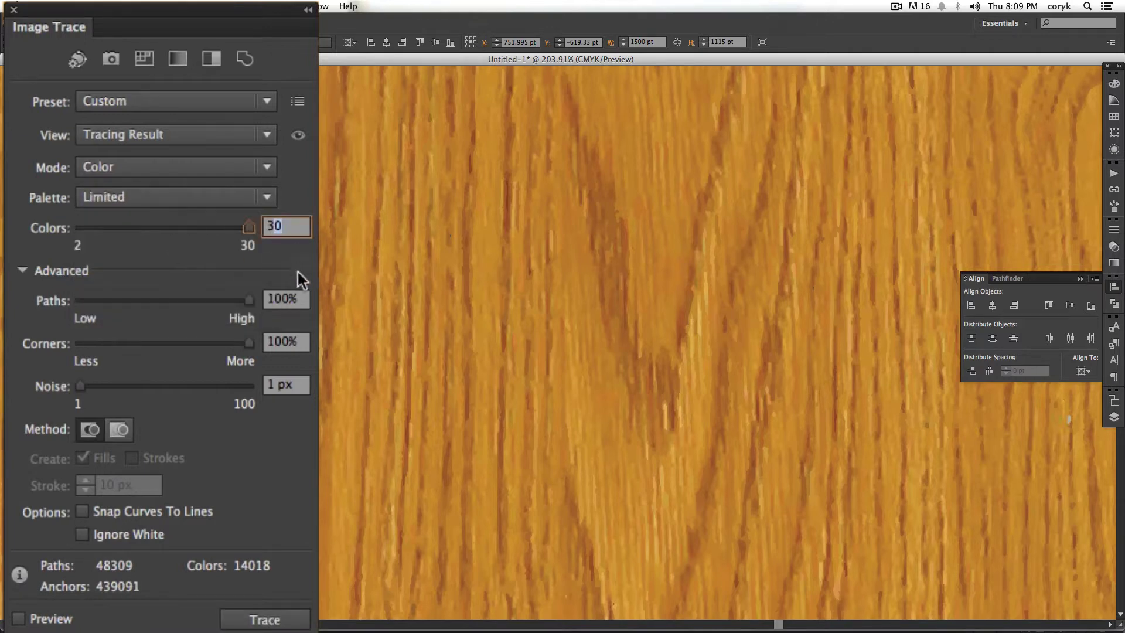
text(3)
click(19, 618)
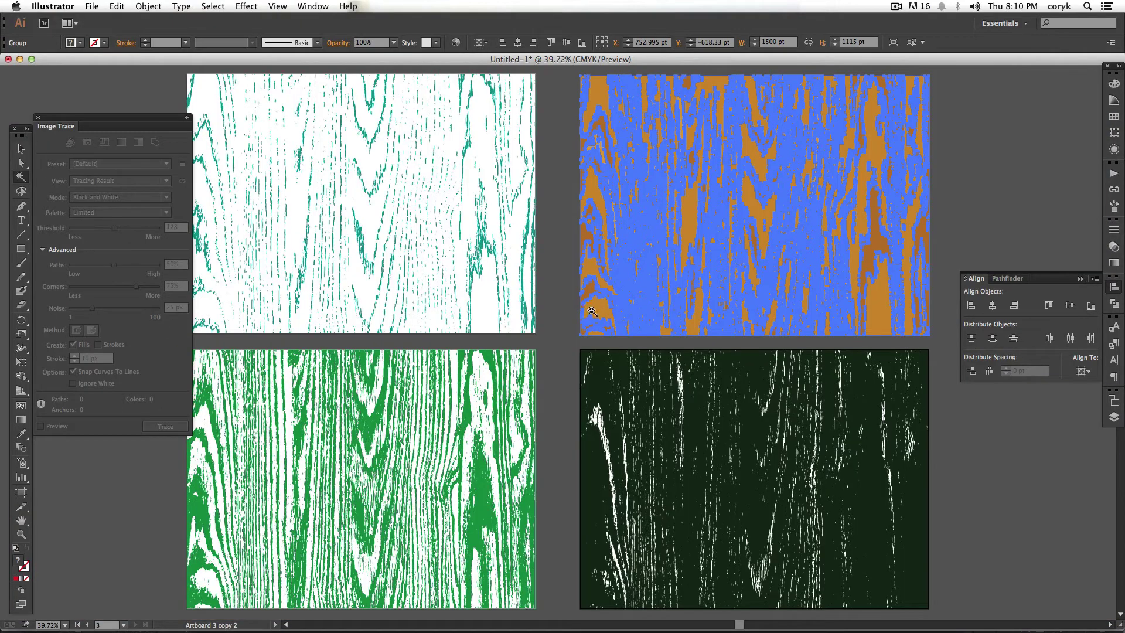
key(v)
click(551, 290)
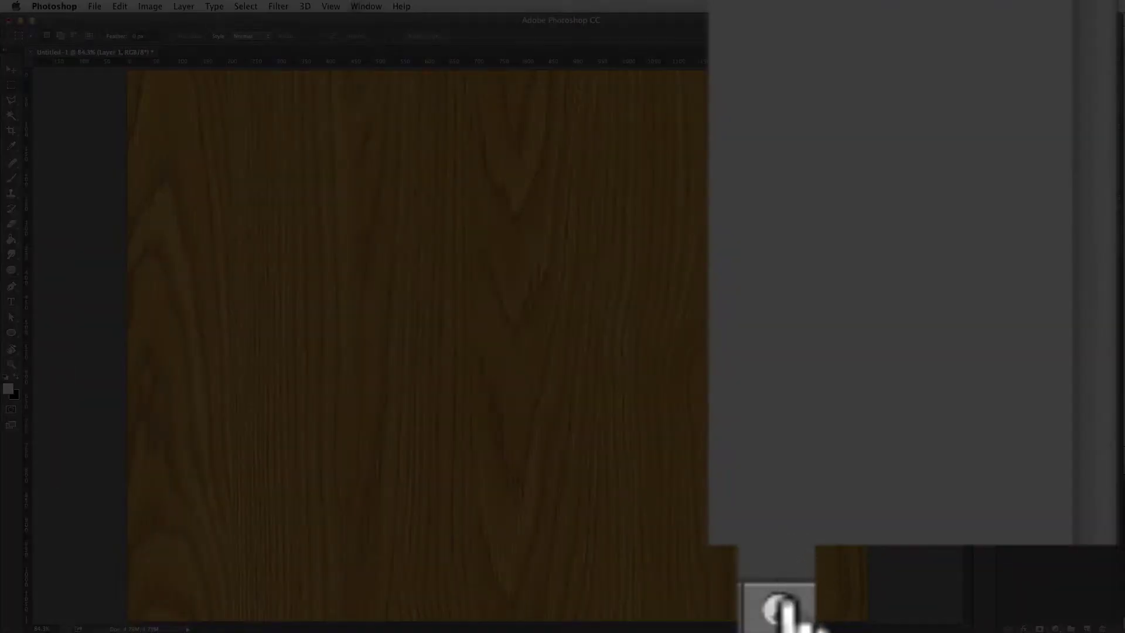
- Add a Threshold adjustment layer over the wood photo at level 127
click(1055, 628)
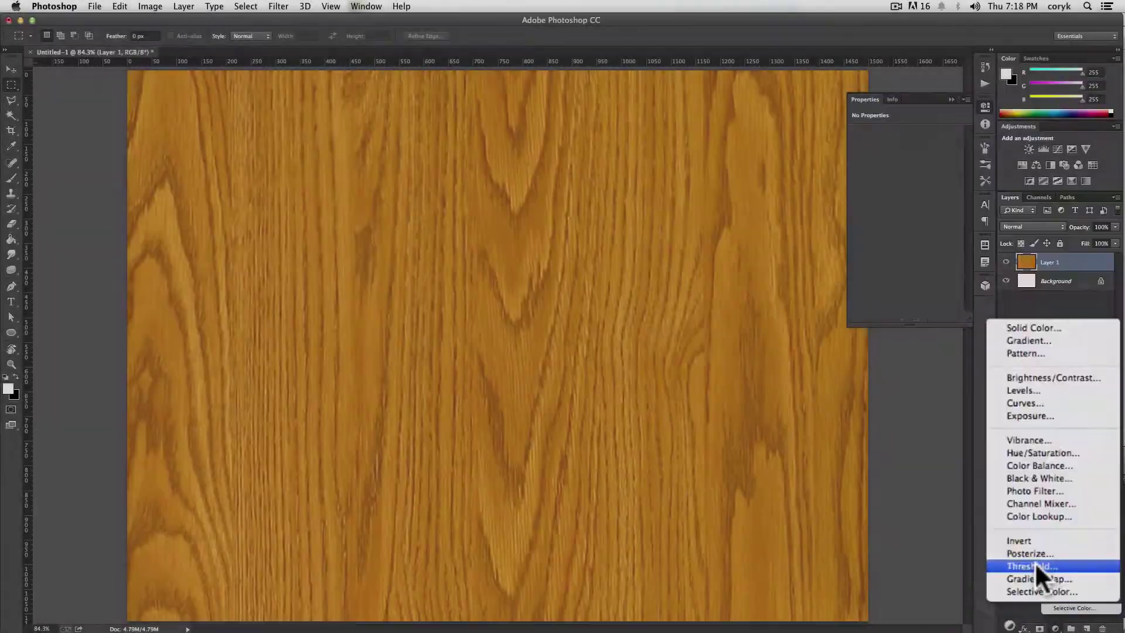
click(1035, 563)
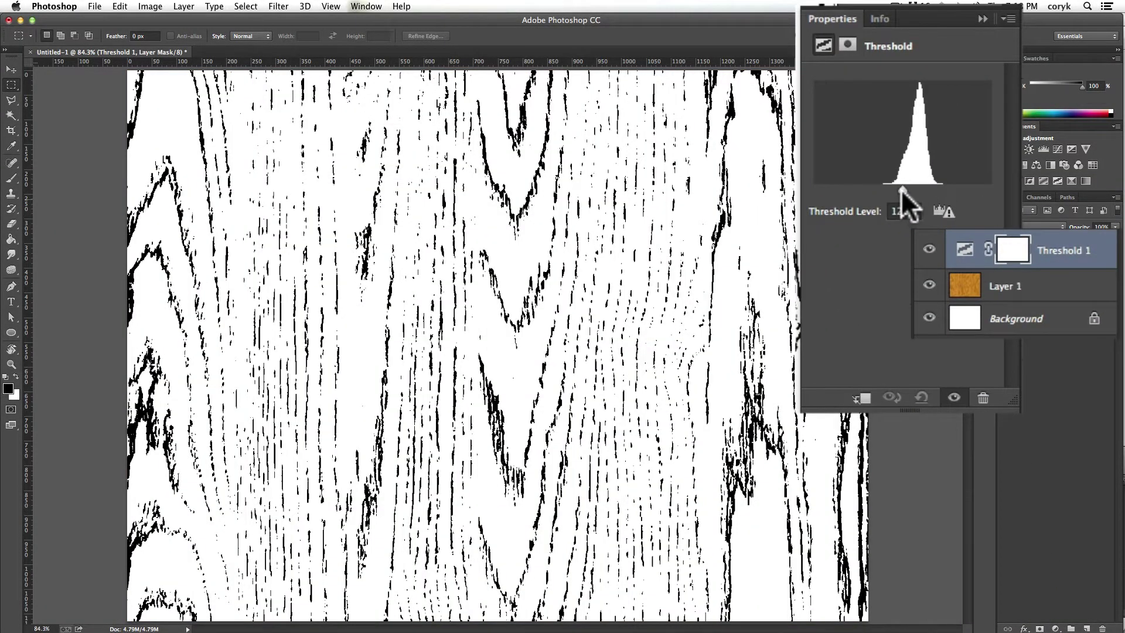
mouse_move(901, 189)
mouse_down()
mouse_move(931, 189)
mouse_move(894, 186)
mouse_move(904, 197)
mouse_up()
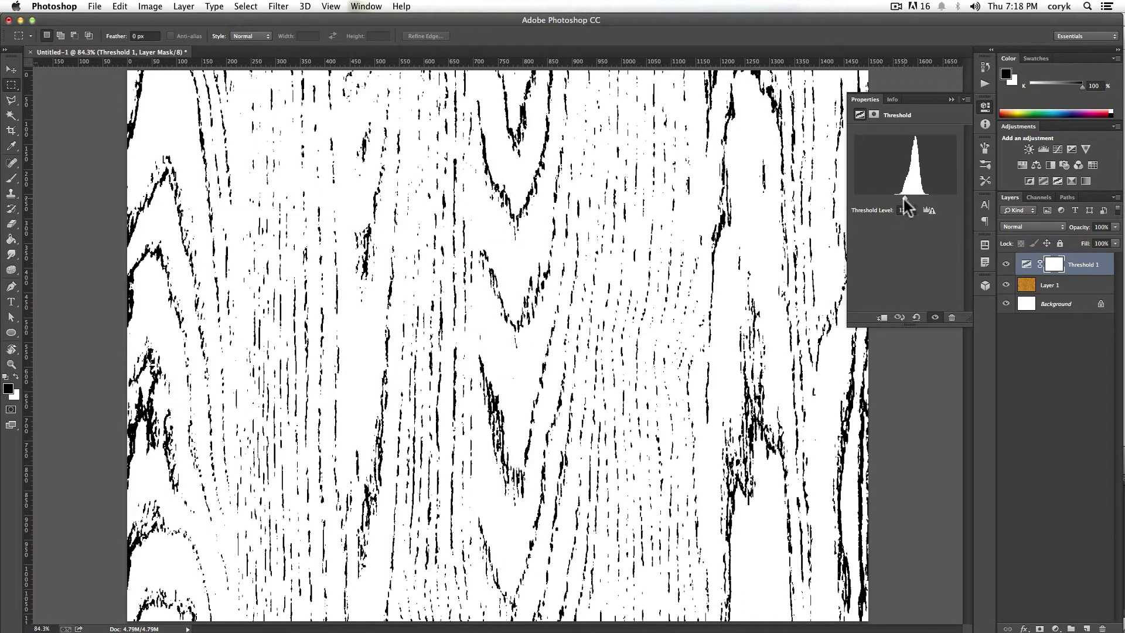
- Stamp the wood photo and threshold into a merged Layer 2, then hide Layer 2
shift+click(1050, 286)
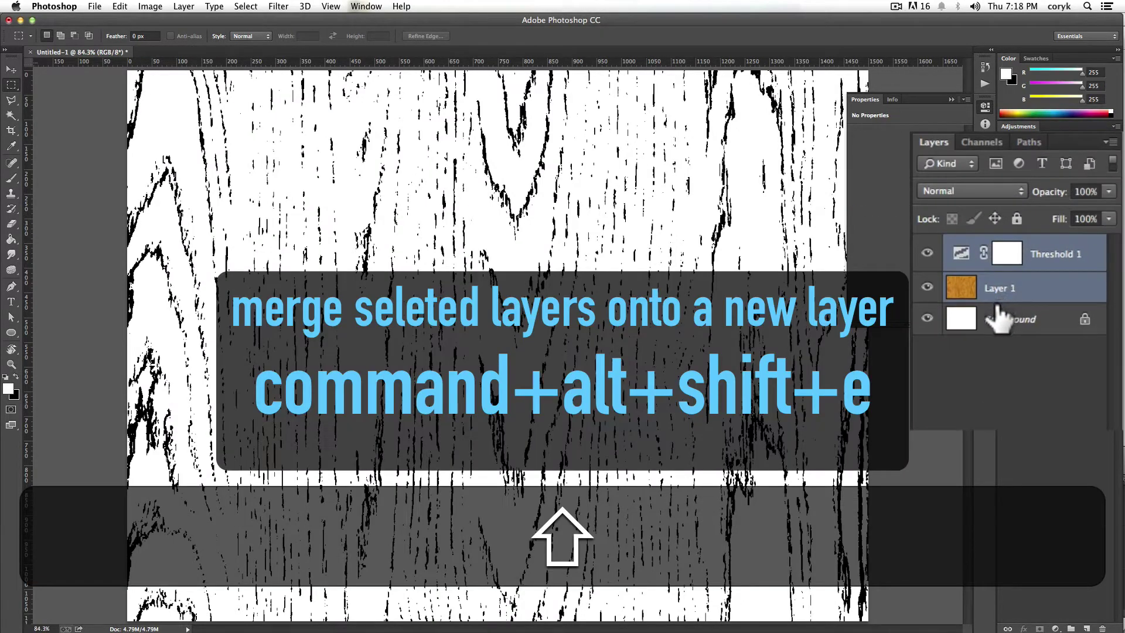
key(super+alt)
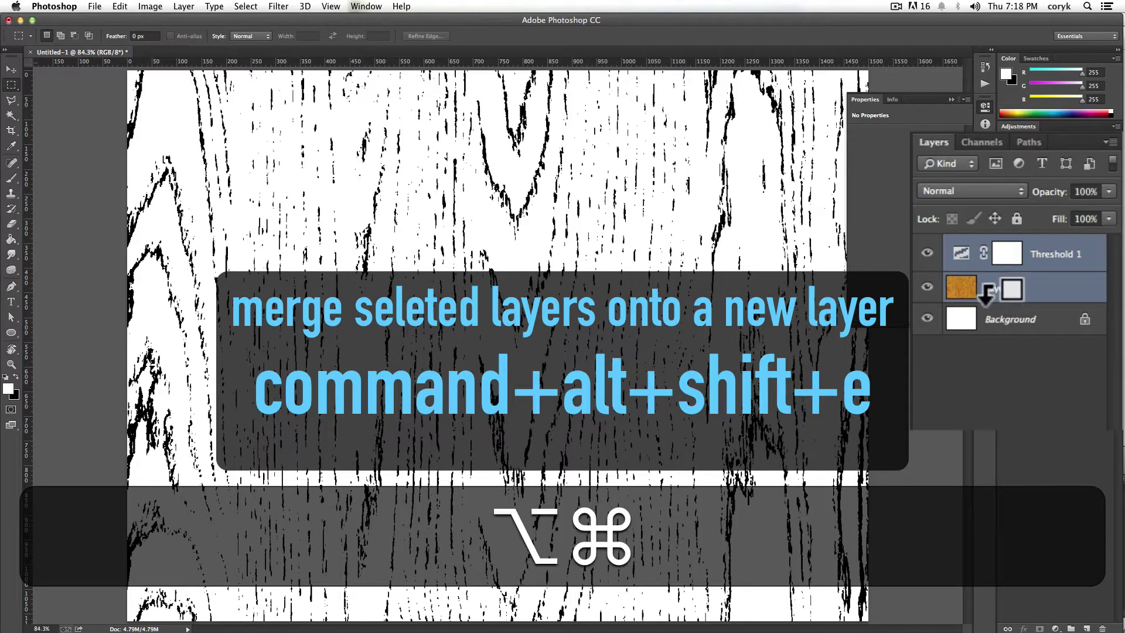
key(super+alt+shift+e)
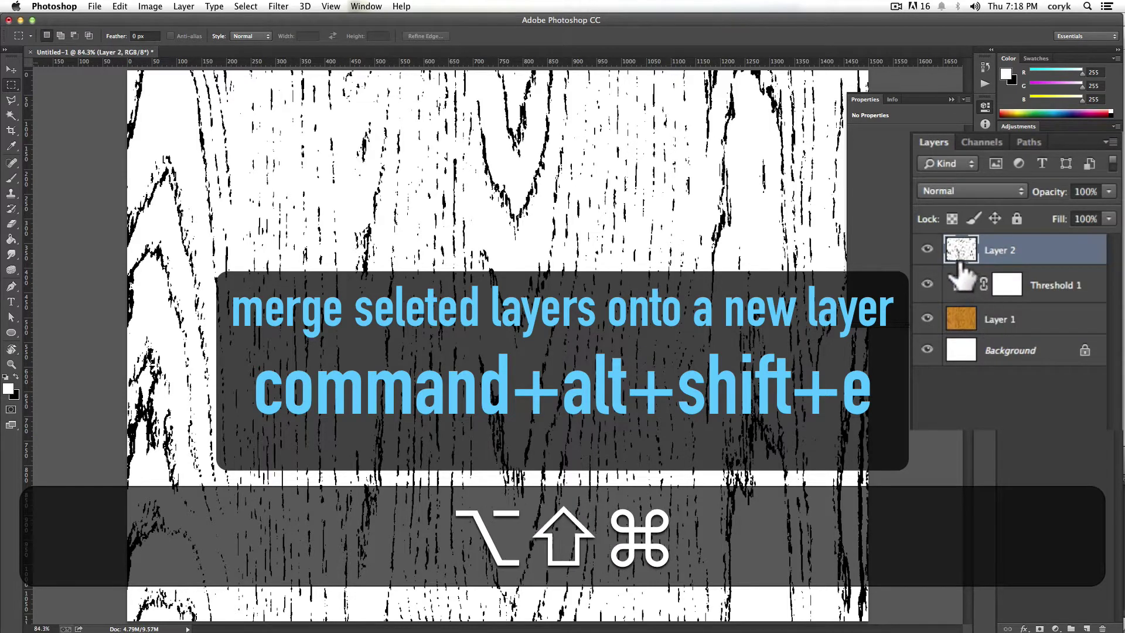
drag(926, 284, 927, 318)
click(926, 248)
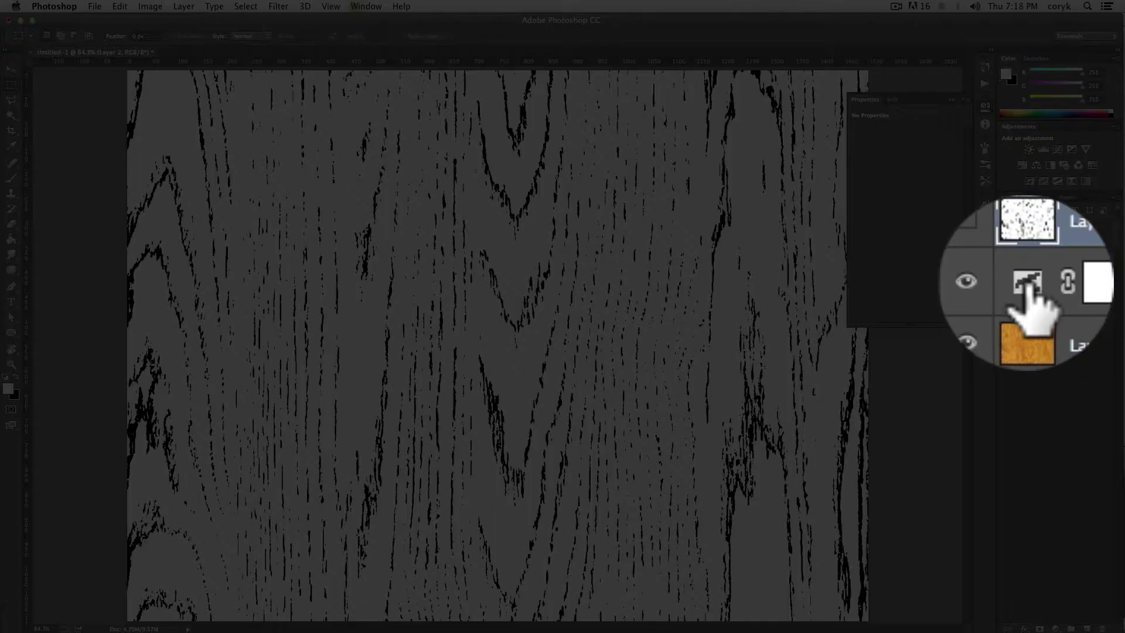
- Raise the threshold to 147, stamp it with Layer 1 into a merged Layer 3, and hide it
click(1026, 284)
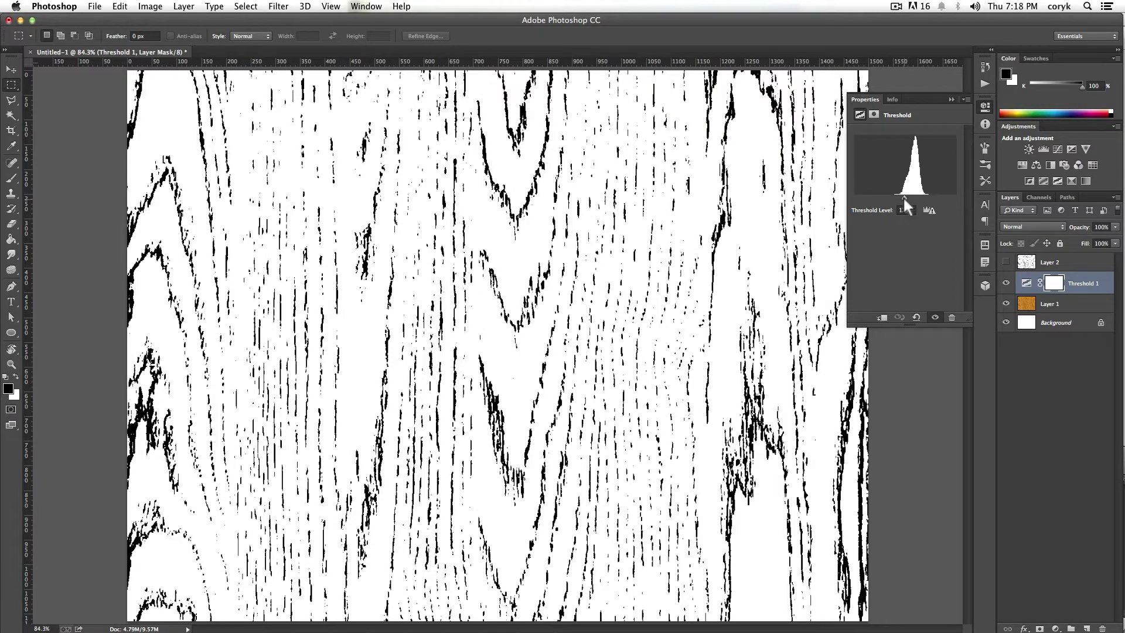
drag(907, 199, 914, 201)
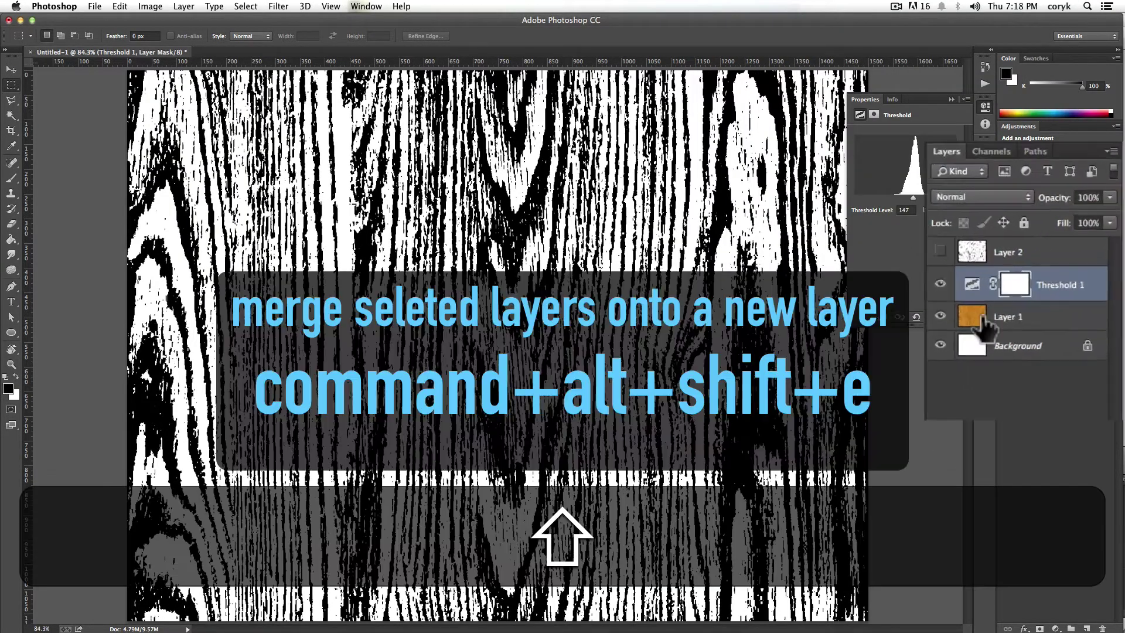
shift+click(1030, 303)
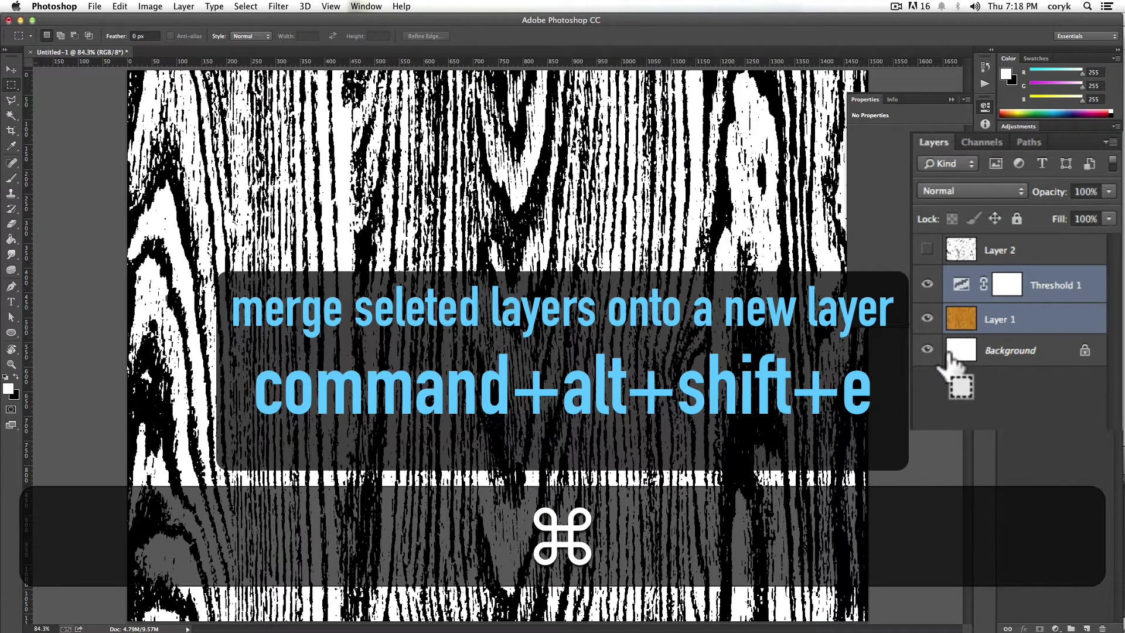
key(super+alt+shift+e)
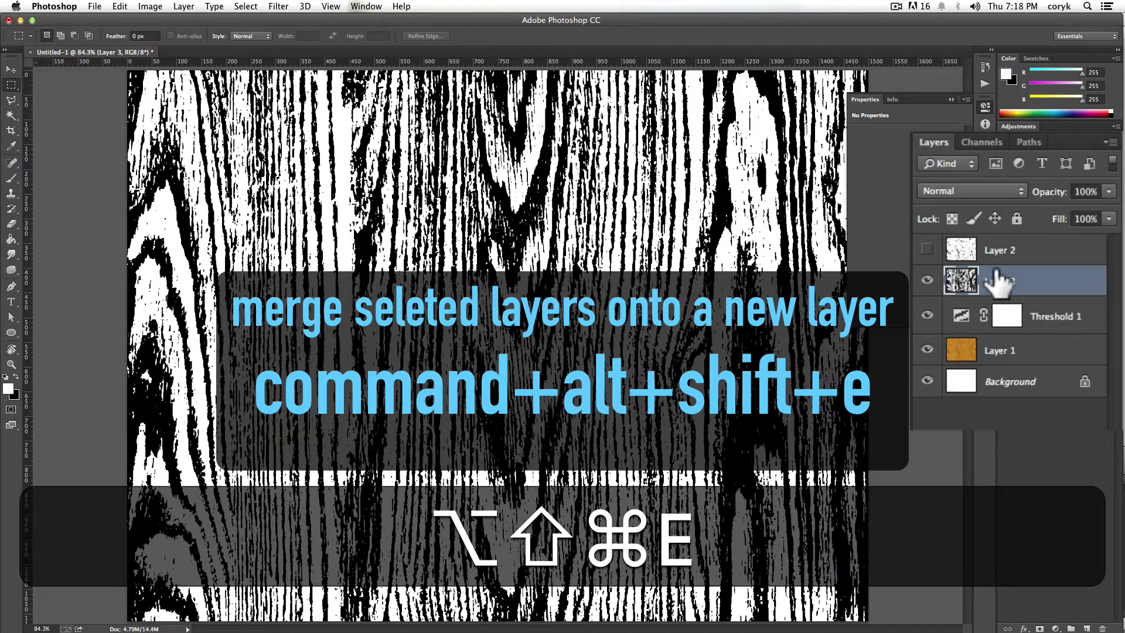
click(926, 280)
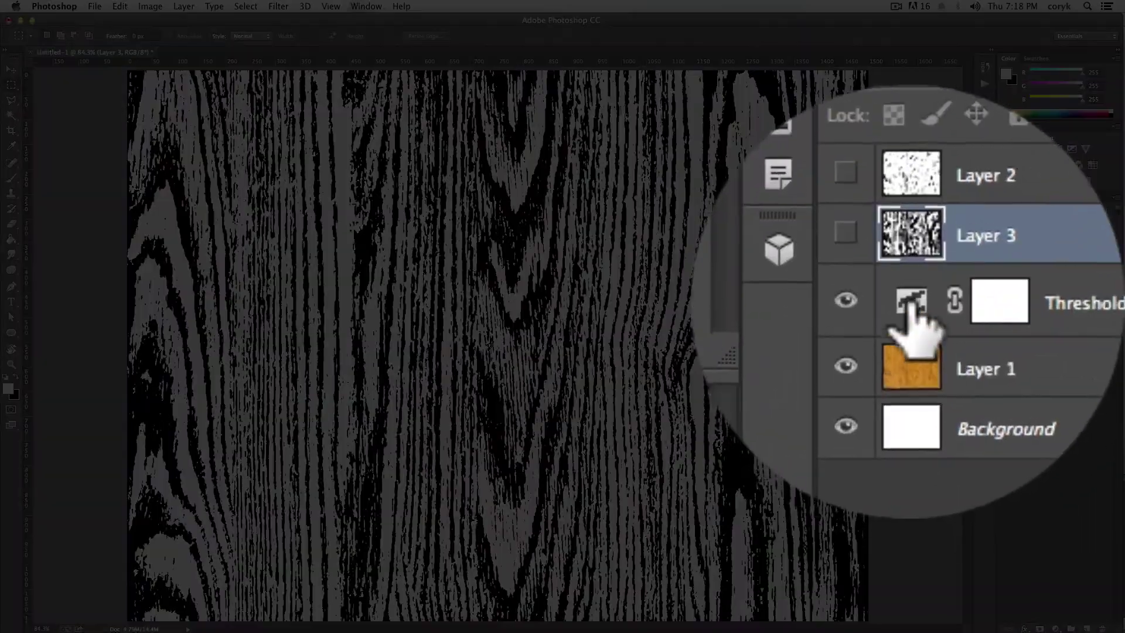
- Set the threshold level to 164 and stamp the visible layers into Layer 4
click(961, 317)
click(910, 302)
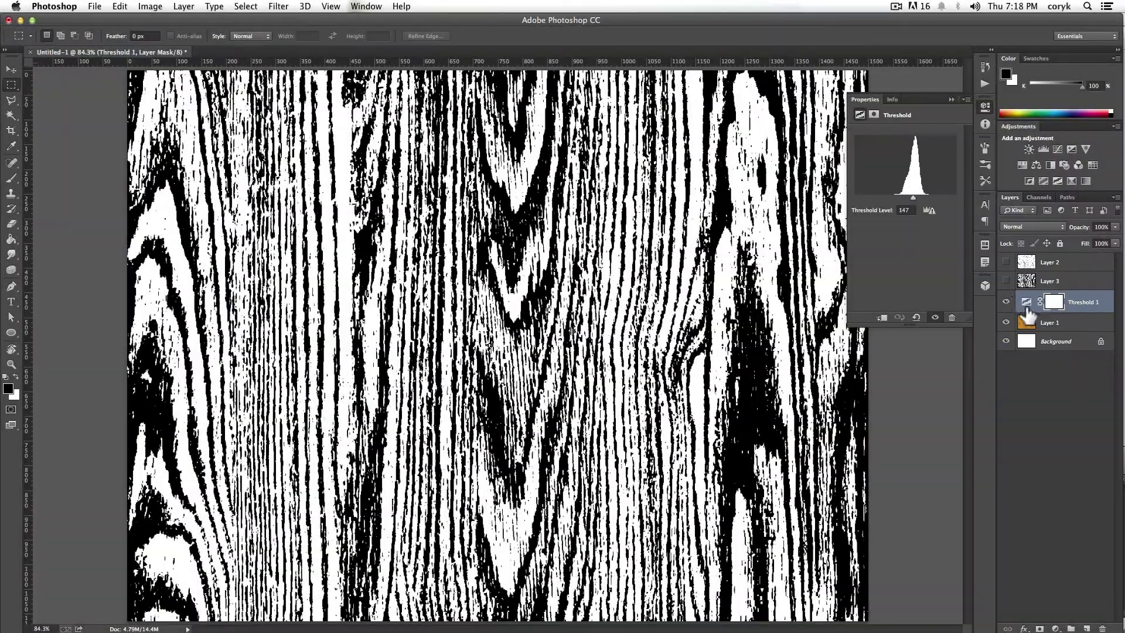
drag(922, 300, 924, 300)
mouse_move(924, 368)
mouse_down()
mouse_move(943, 366)
mouse_move(934, 366)
mouse_up()
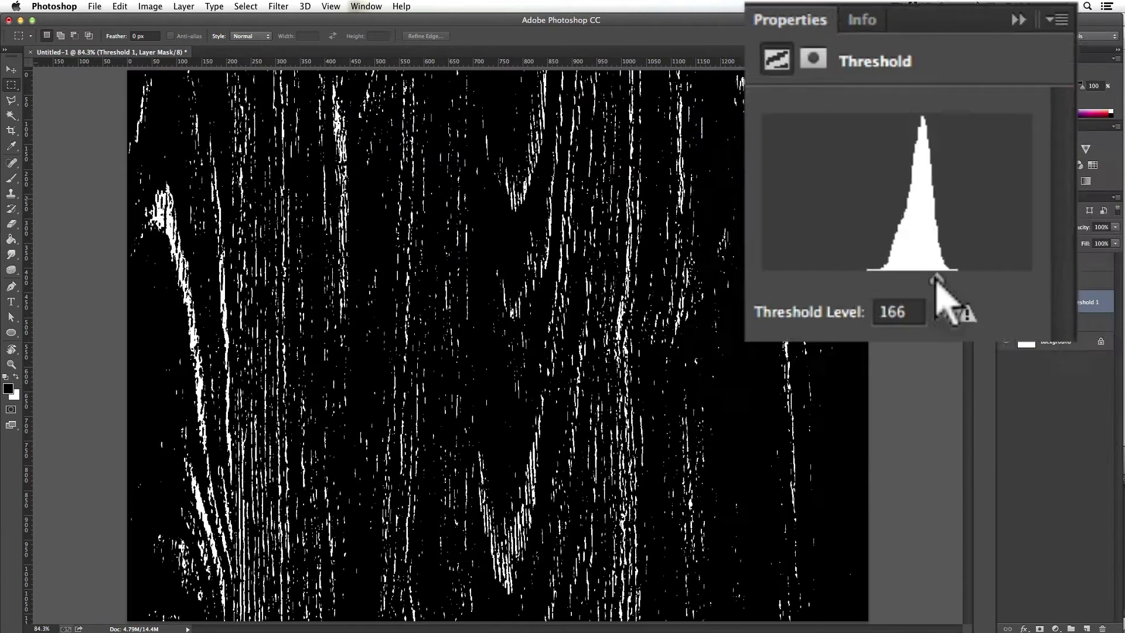
drag(936, 281, 933, 281)
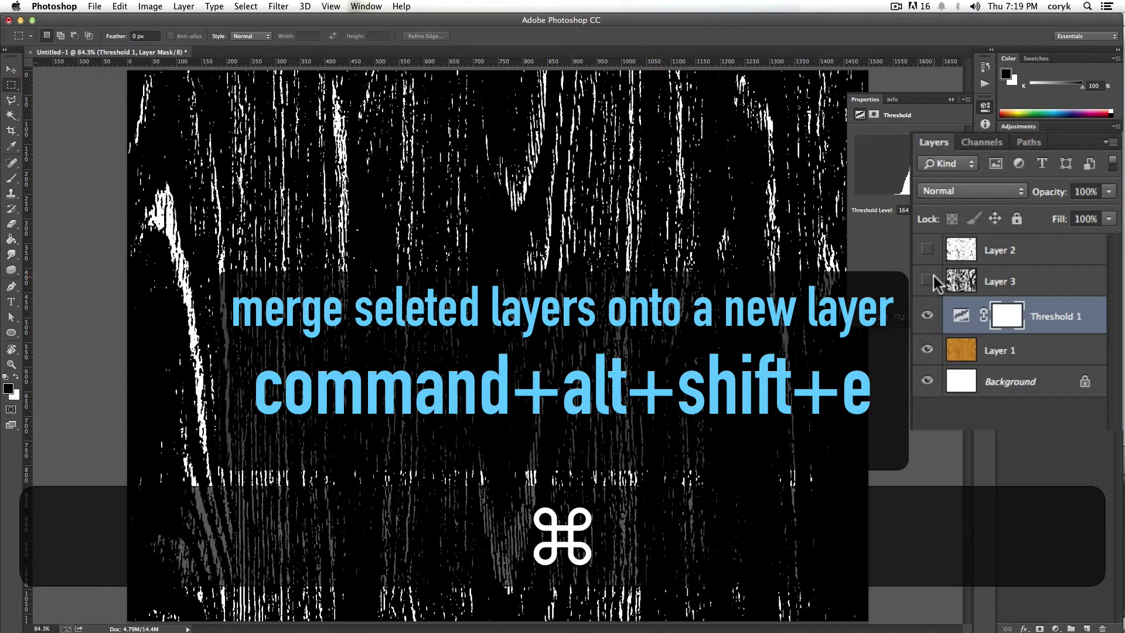
key(super+alt+shift+e)
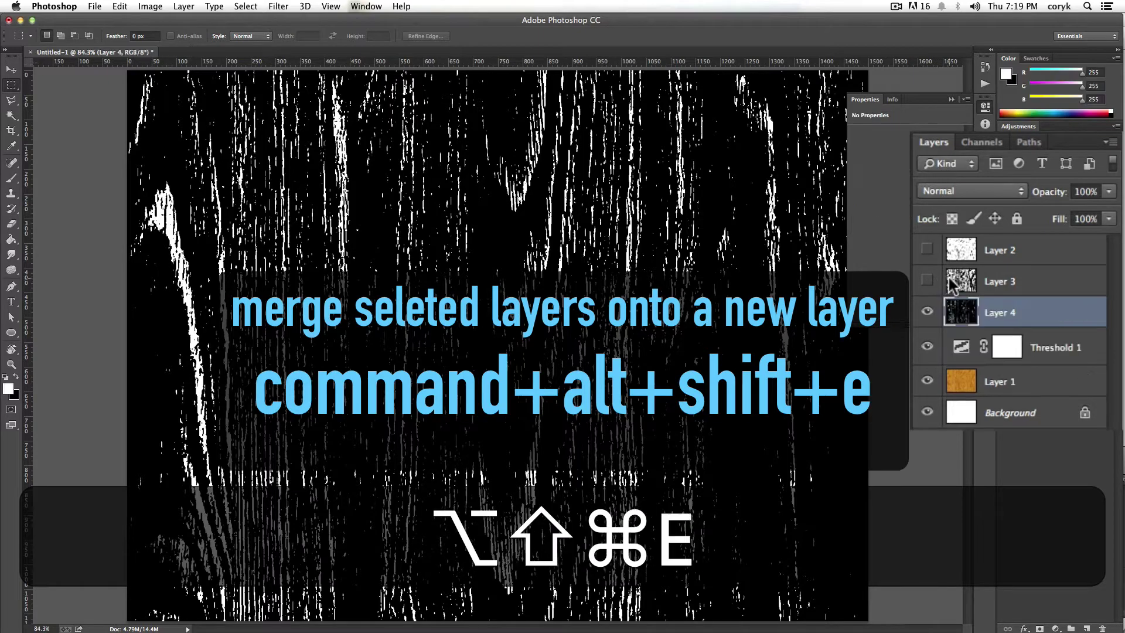
- Show Layers 2 and 3 again, select Layer 2, and select its entire canvas
drag(927, 249, 927, 295)
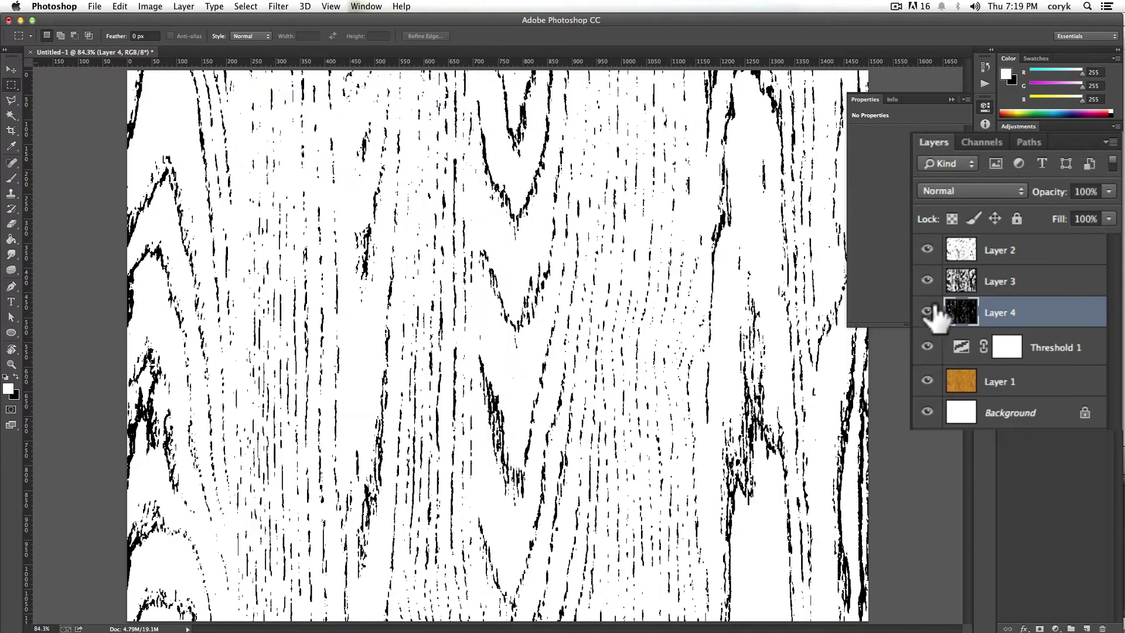
mouse_move(1006, 299)
mouse_down()
mouse_move(1006, 262)
mouse_move(1005, 299)
mouse_up()
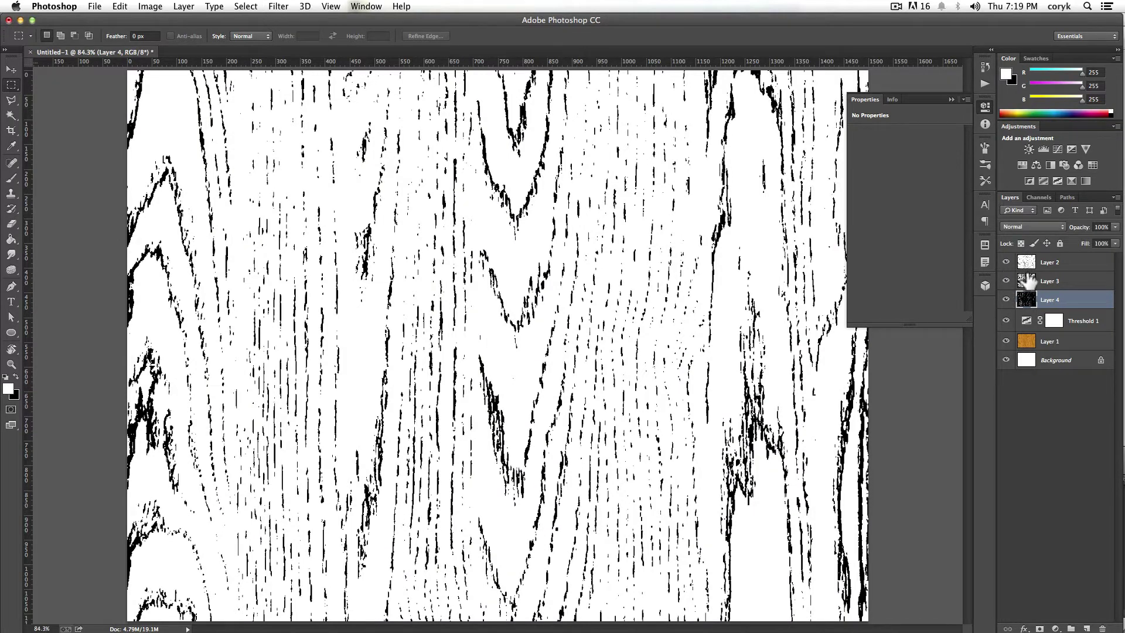
drag(1023, 282, 1022, 284)
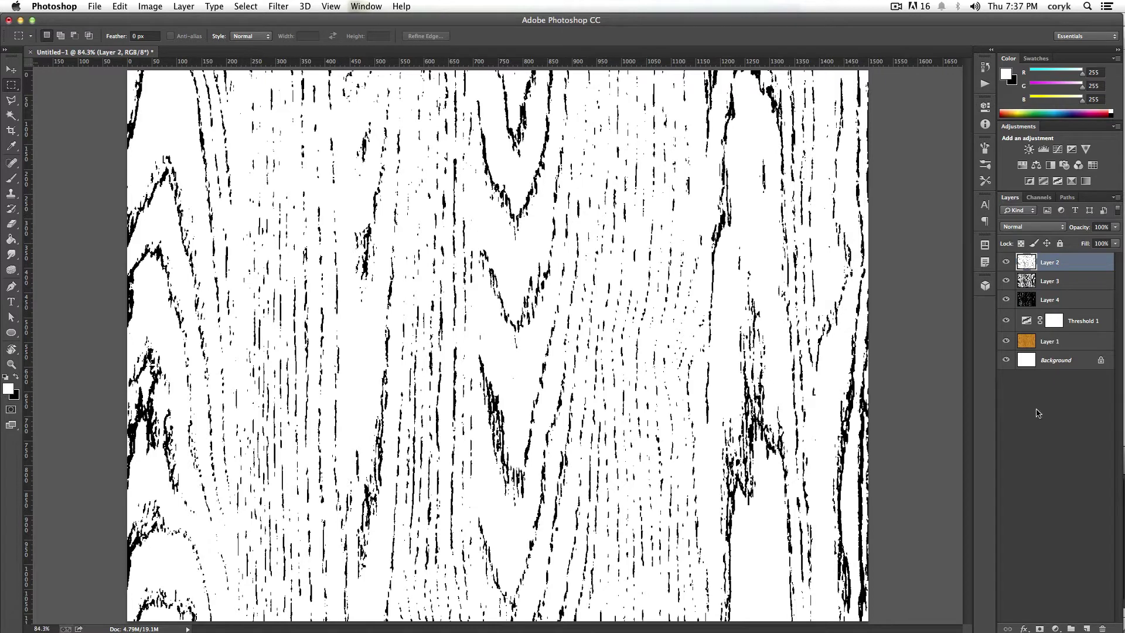
key(super)
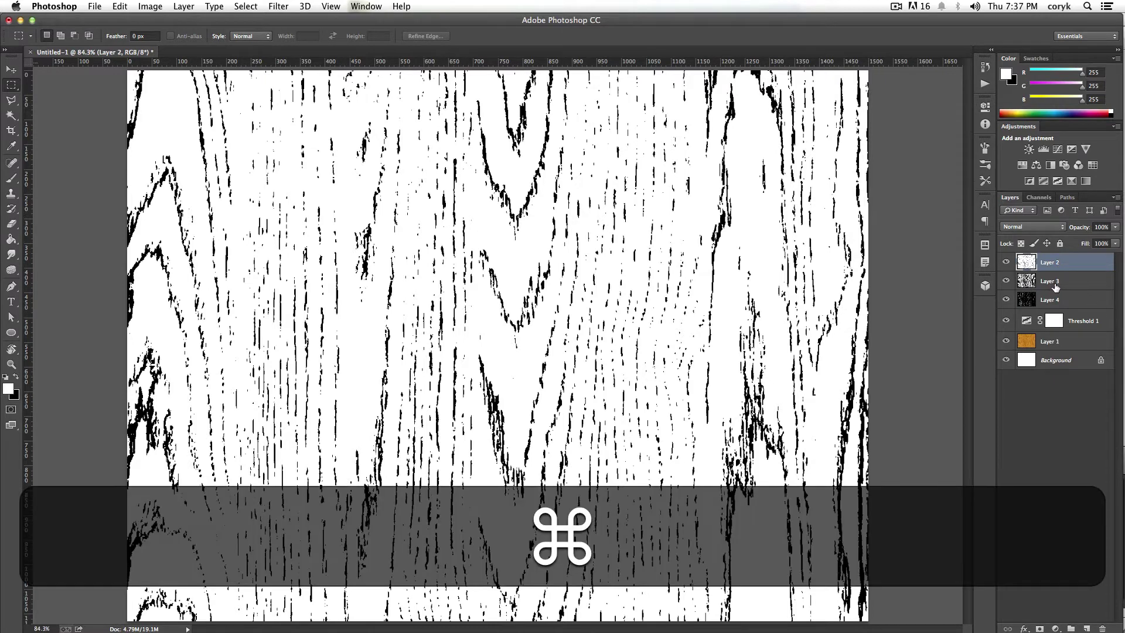
key(super+a)
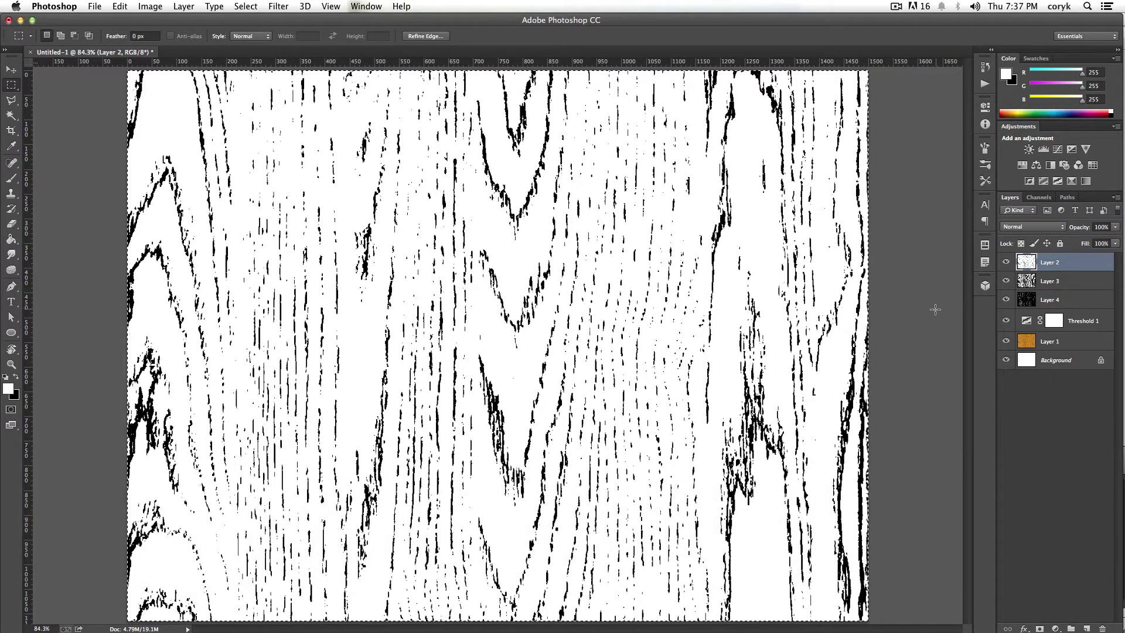
key(super)
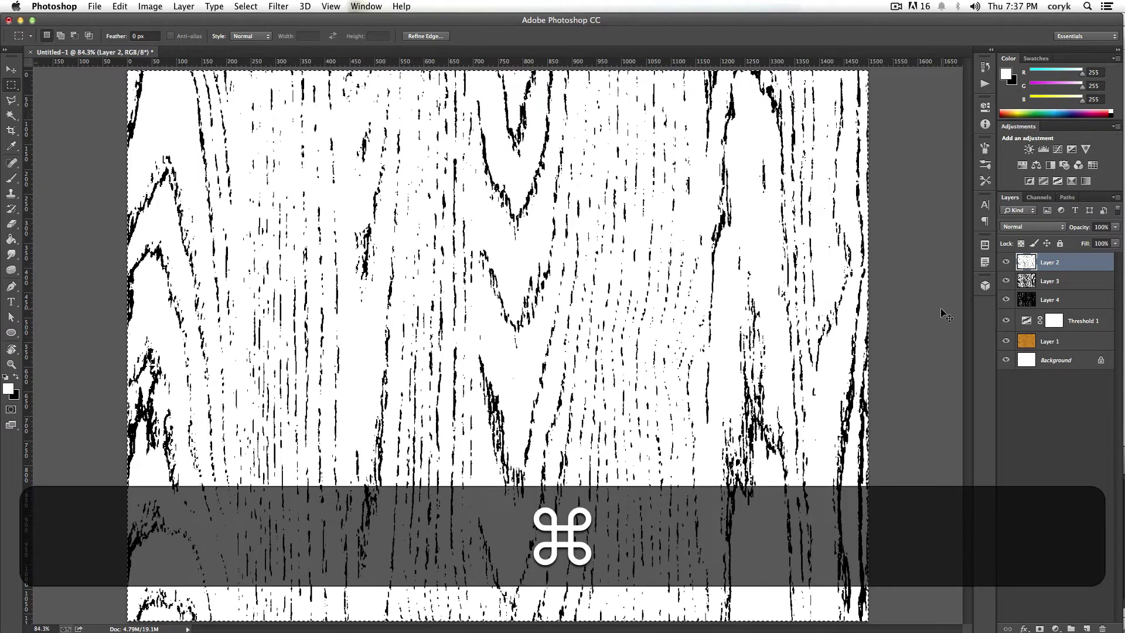
- Copy the light grain of Layer 2 into Illustrator and duplicate the artboard below the original
key(super+c)
key(super+Tab)
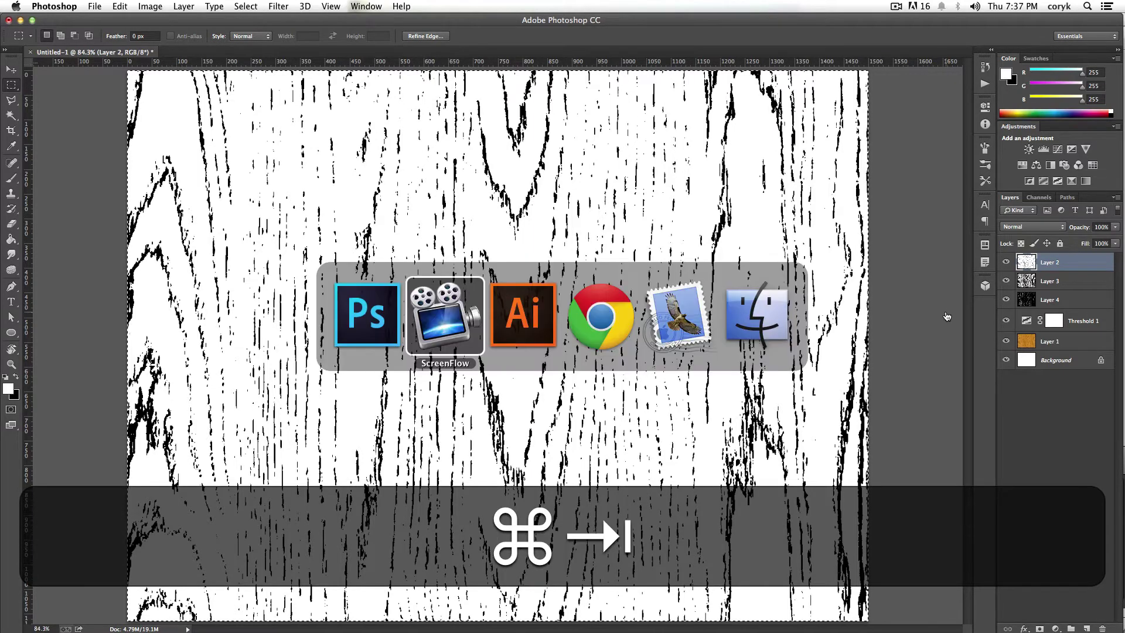
key(super+Tab)
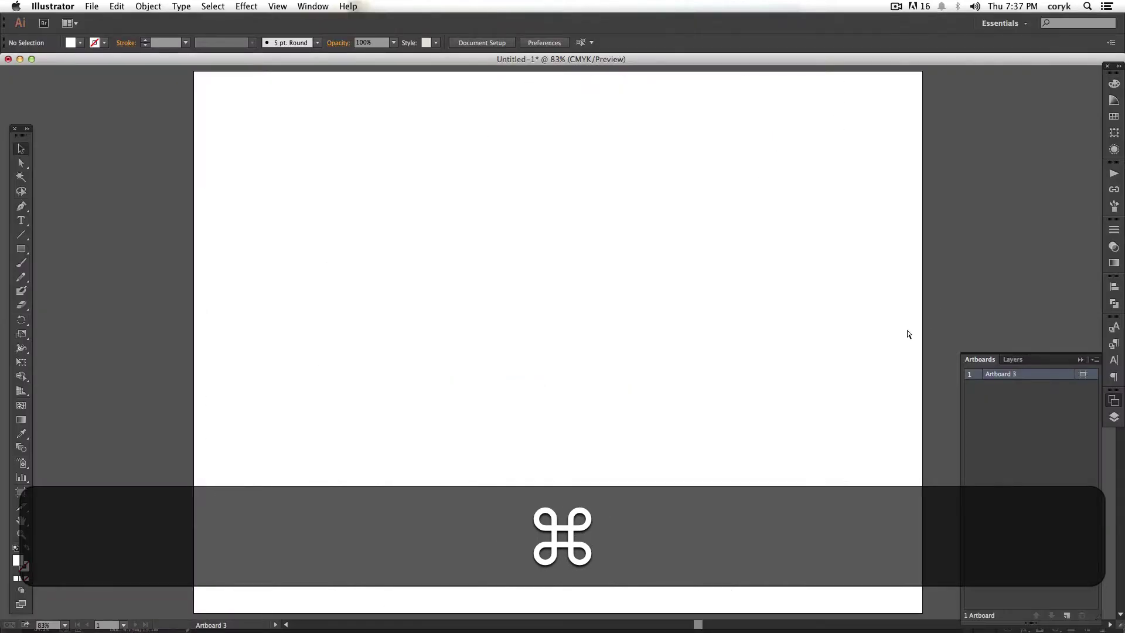
key(super+v)
key(shift+o)
scroll(724, 246, down, 3)
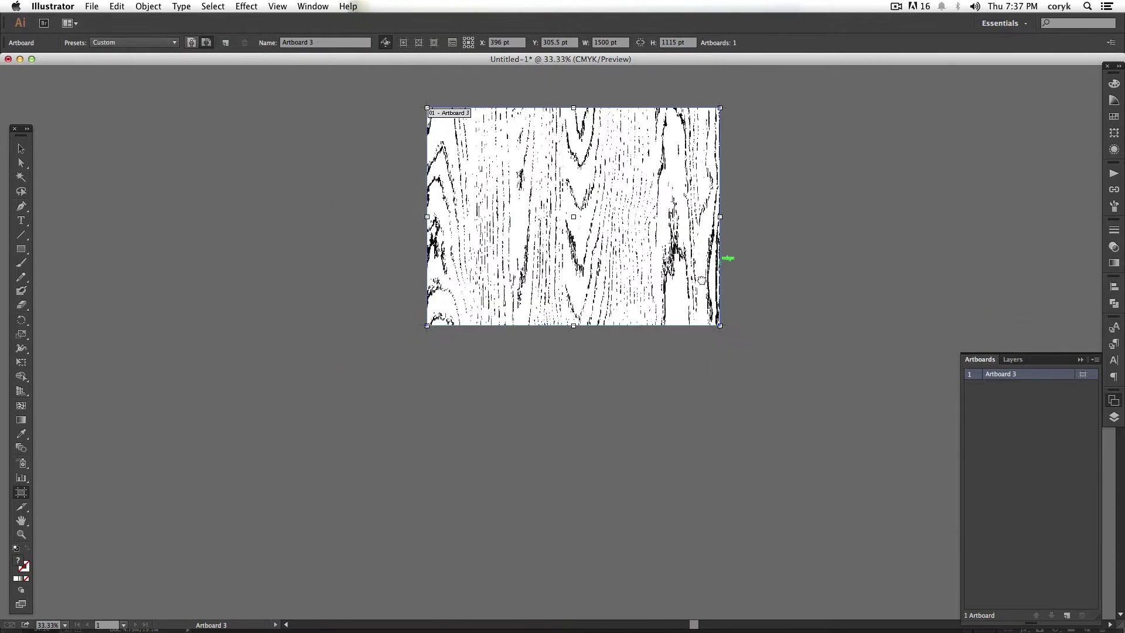
drag(627, 185, 645, 445)
- Bring the bold Layer 3 grain into Illustrator and place it on the lower-left artboard
key(super+Tab)
click(1006, 262)
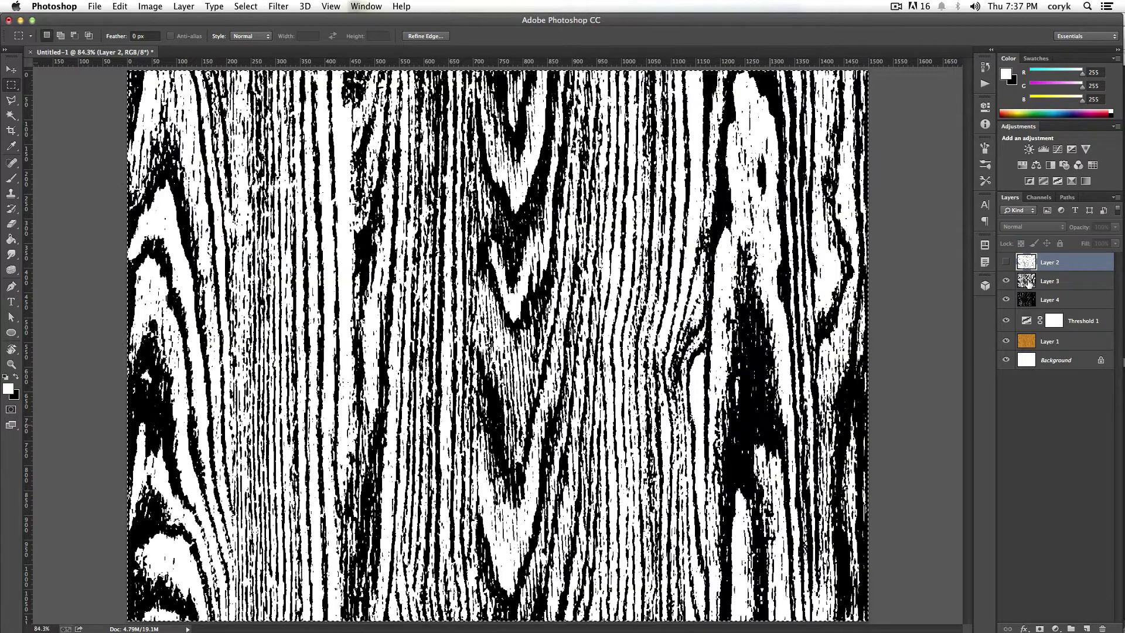
click(1034, 284)
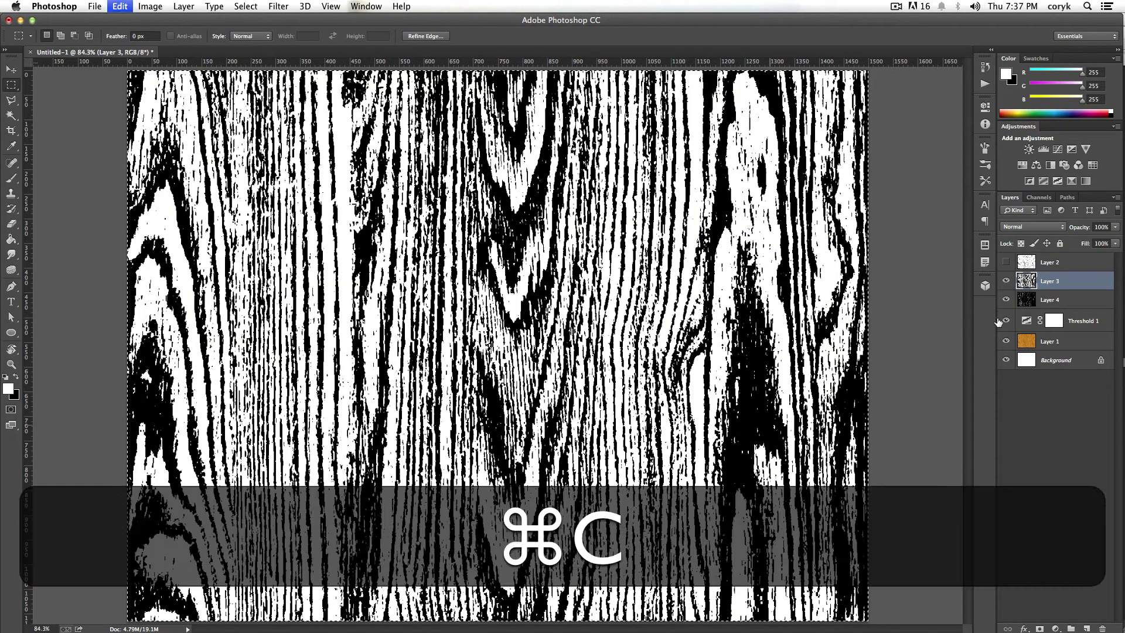
key(super+Tab)
key(super+v)
key(v)
drag(618, 313, 344, 422)
- Bring the dark Layer 4 grain onto the third artboard and zoom to frame all three
key(super+Tab)
click(1006, 281)
click(1029, 300)
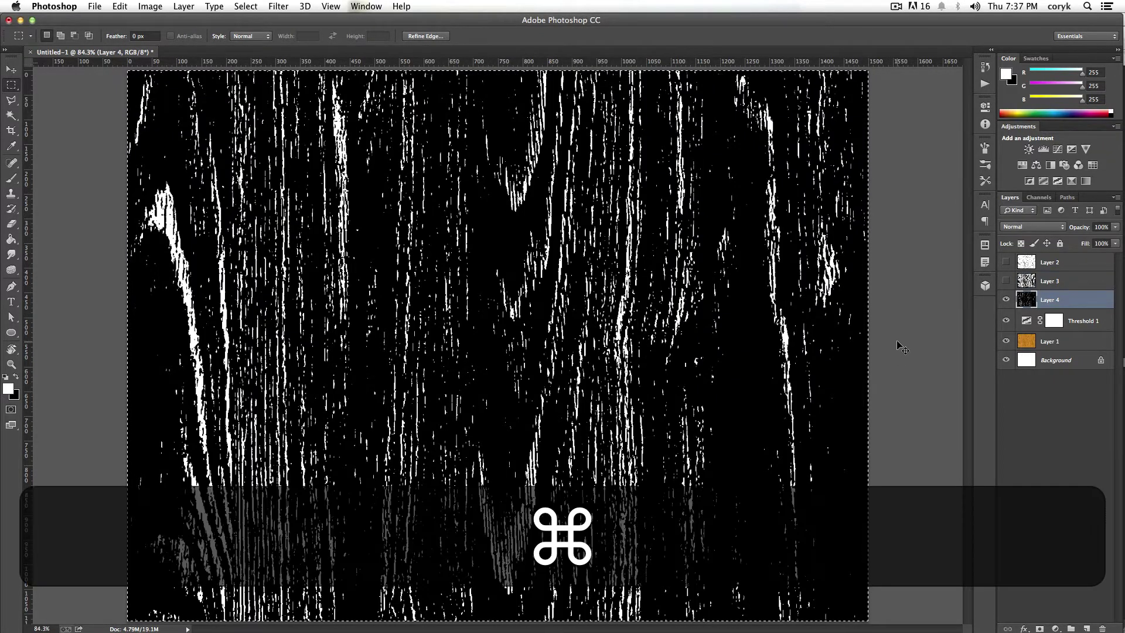
key(super+c)
key(super+Tab)
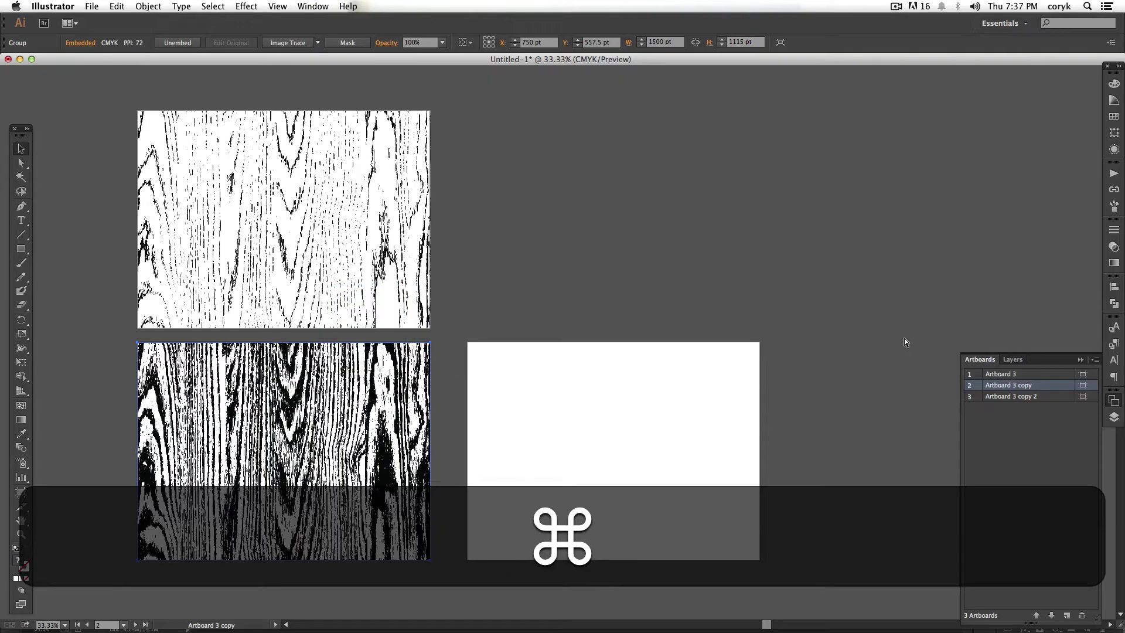
key(super+v)
drag(643, 305, 698, 412)
key(z)
drag(409, 242, 762, 103)
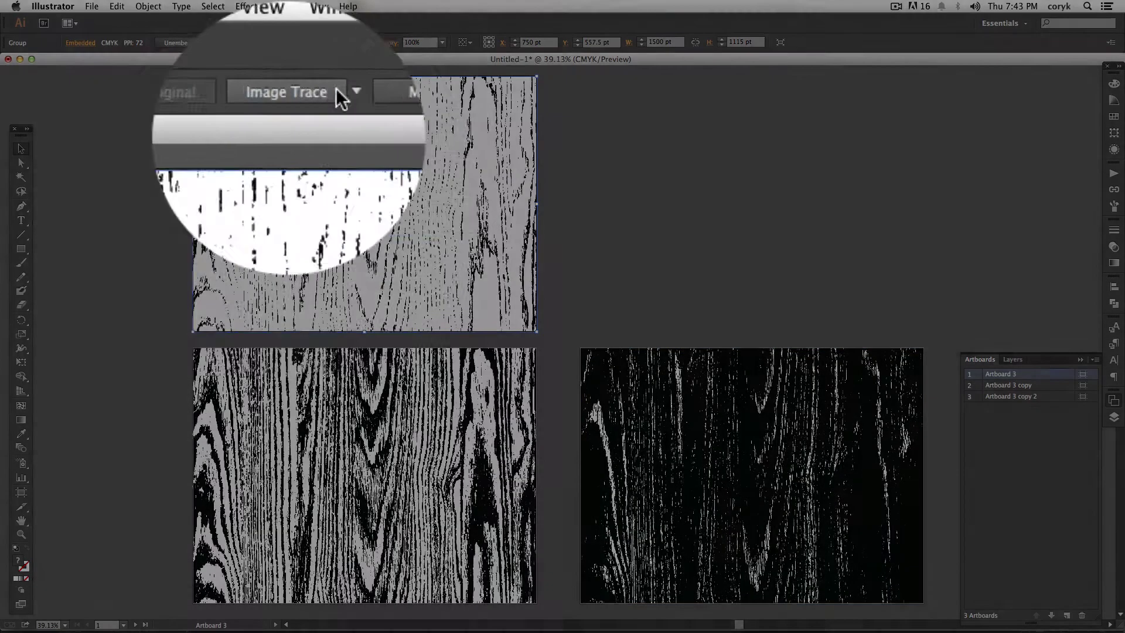
- Trace the light top grain with 100% paths and corners, 1 px noise, Ignore White on, Snap Curves off
click(318, 43)
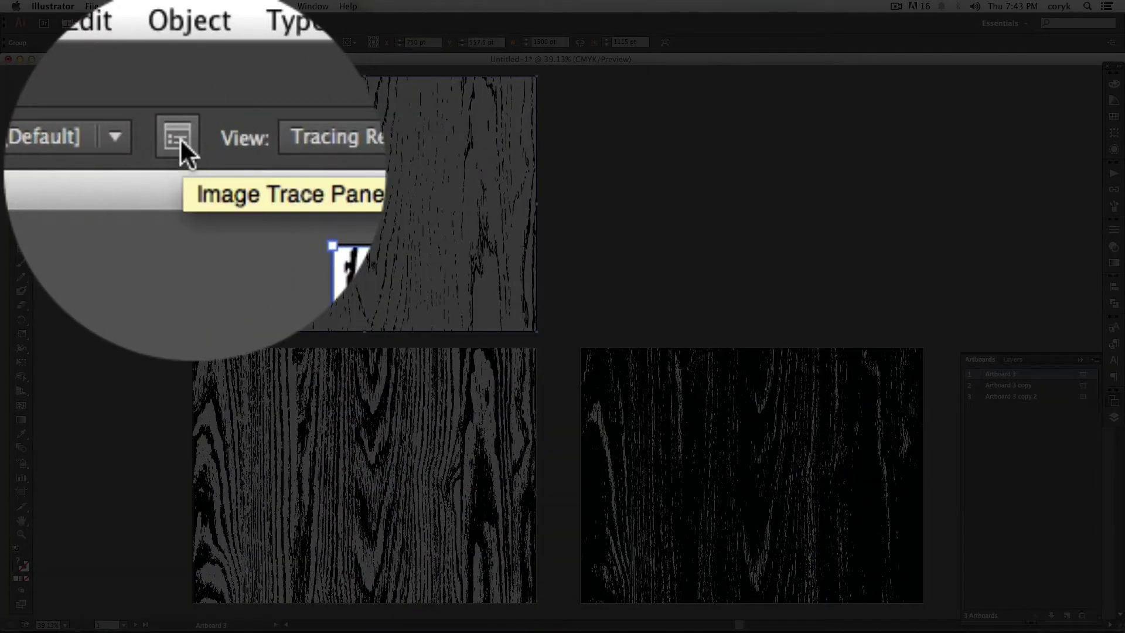
click(144, 42)
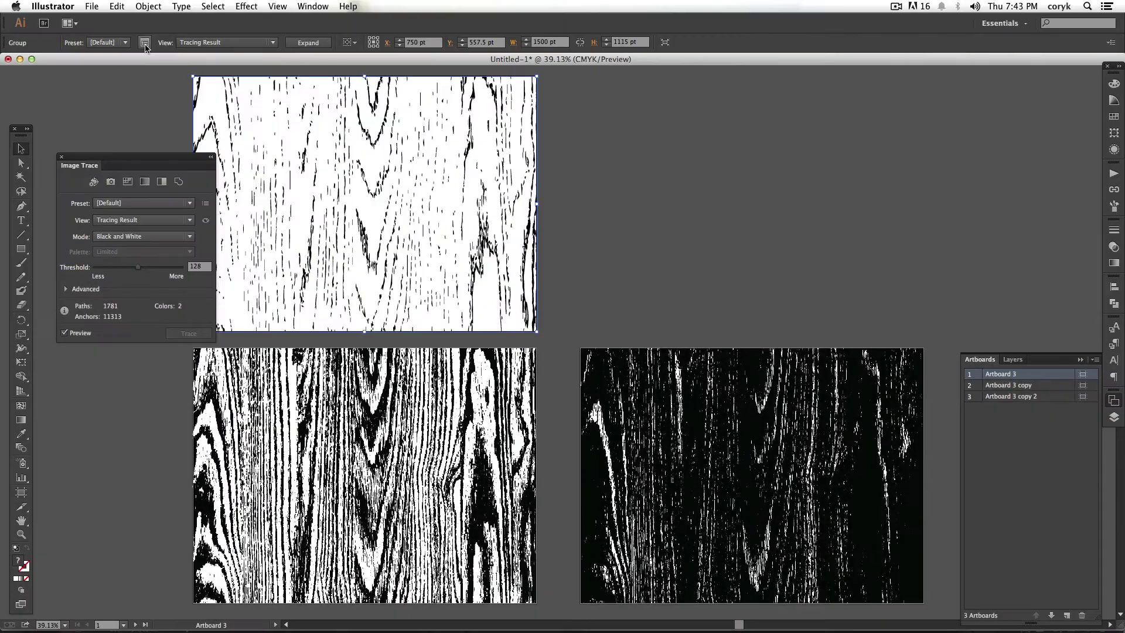
drag(151, 165, 129, 127)
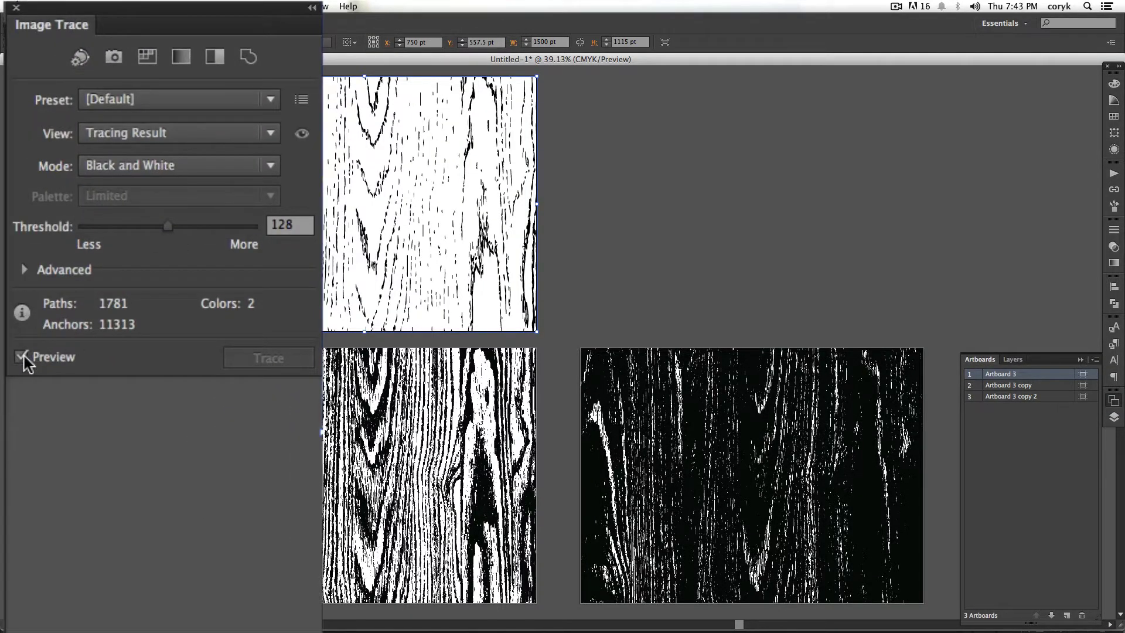
click(30, 357)
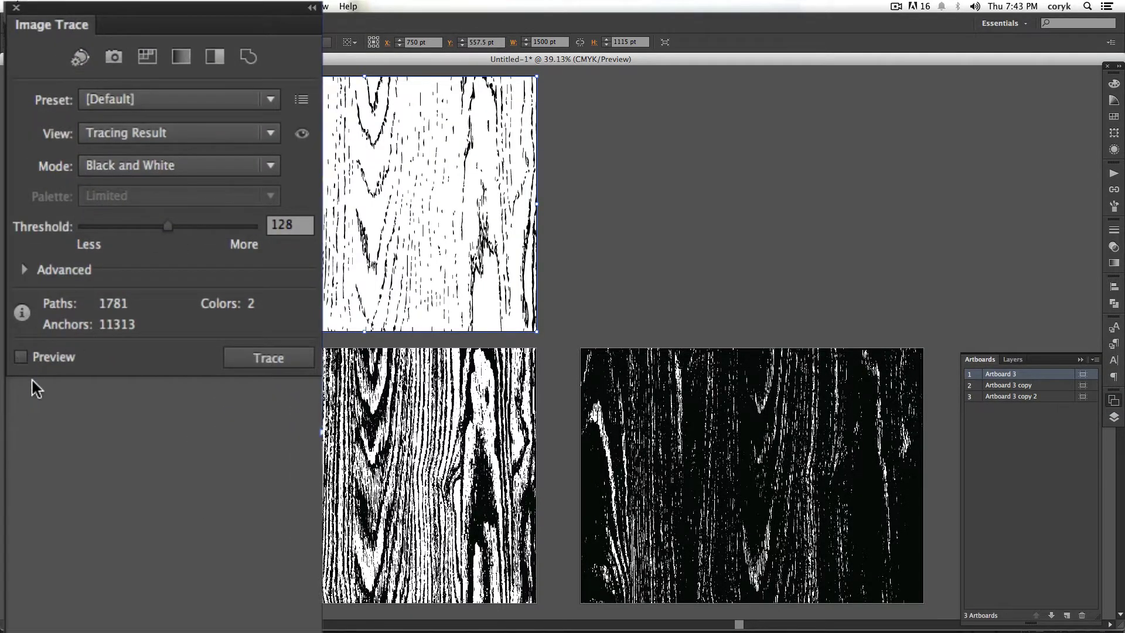
click(24, 270)
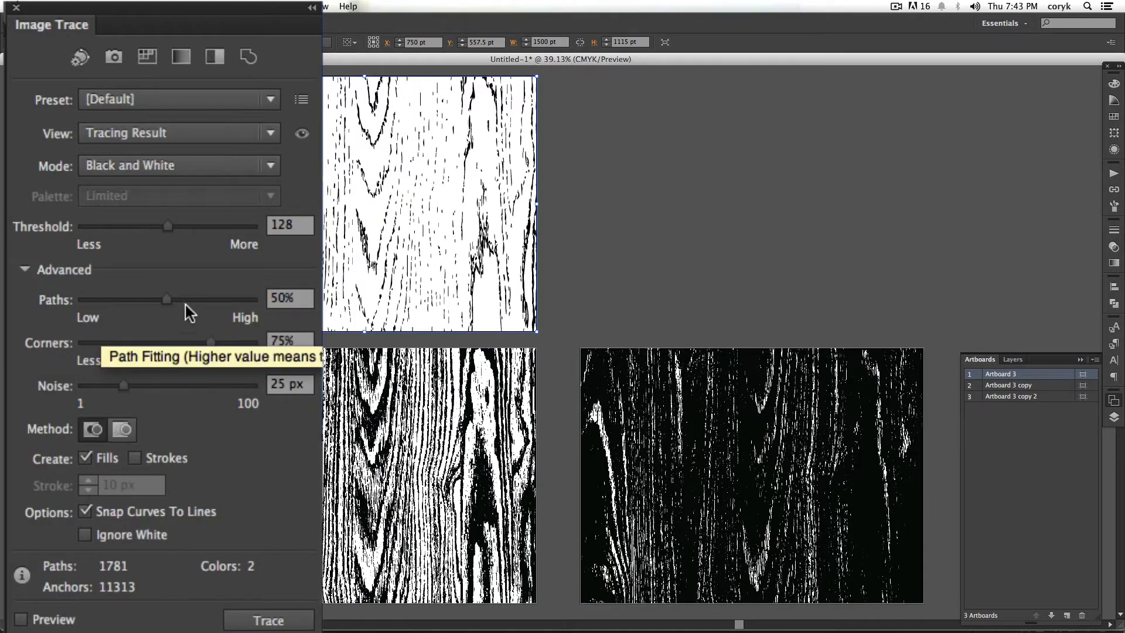
drag(166, 299, 312, 299)
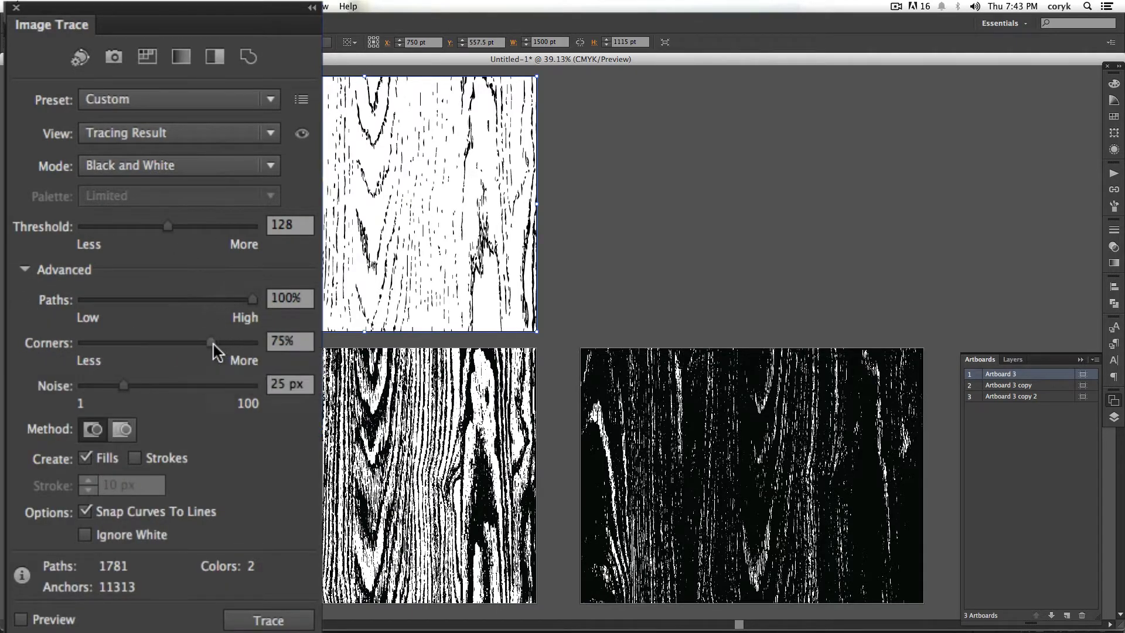
drag(218, 345, 258, 343)
drag(124, 386, 58, 388)
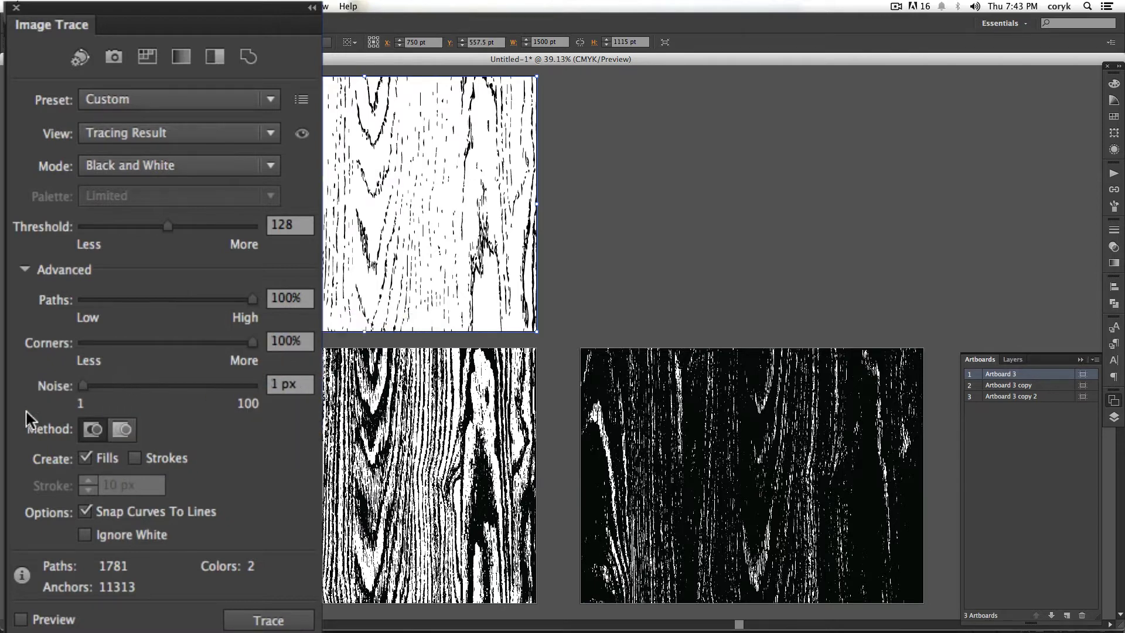
click(85, 535)
click(86, 512)
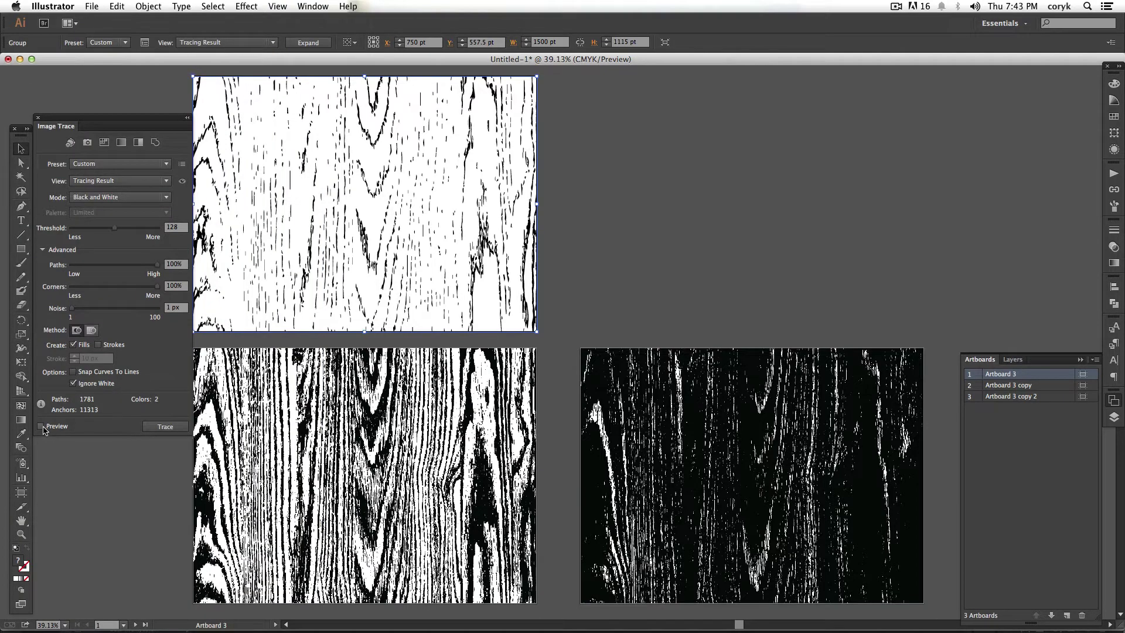
click(41, 427)
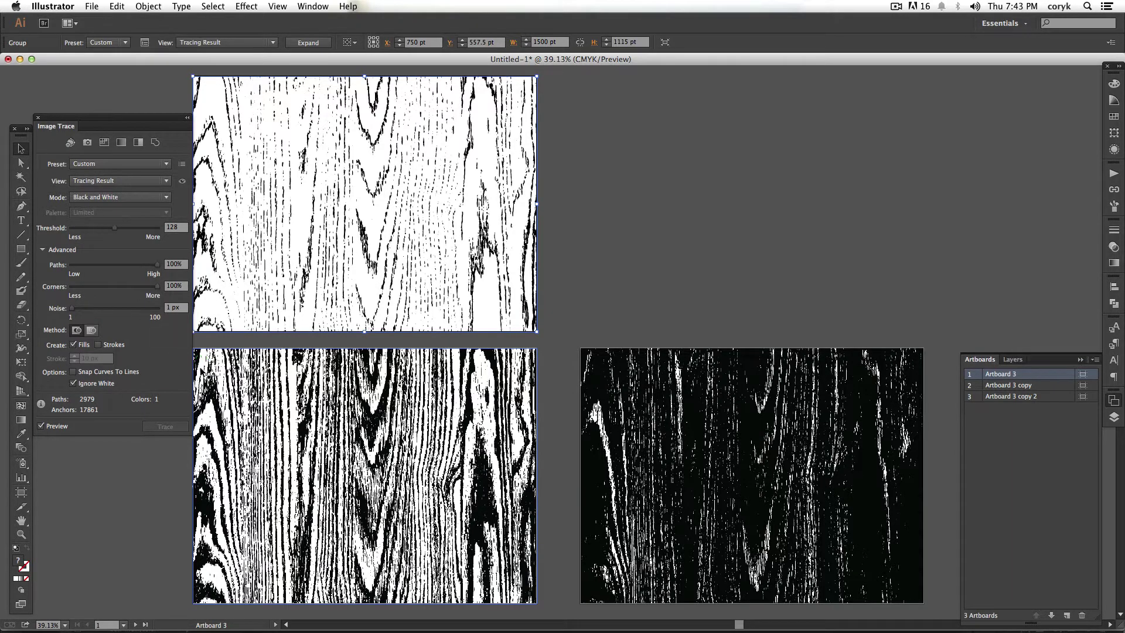
click(37, 118)
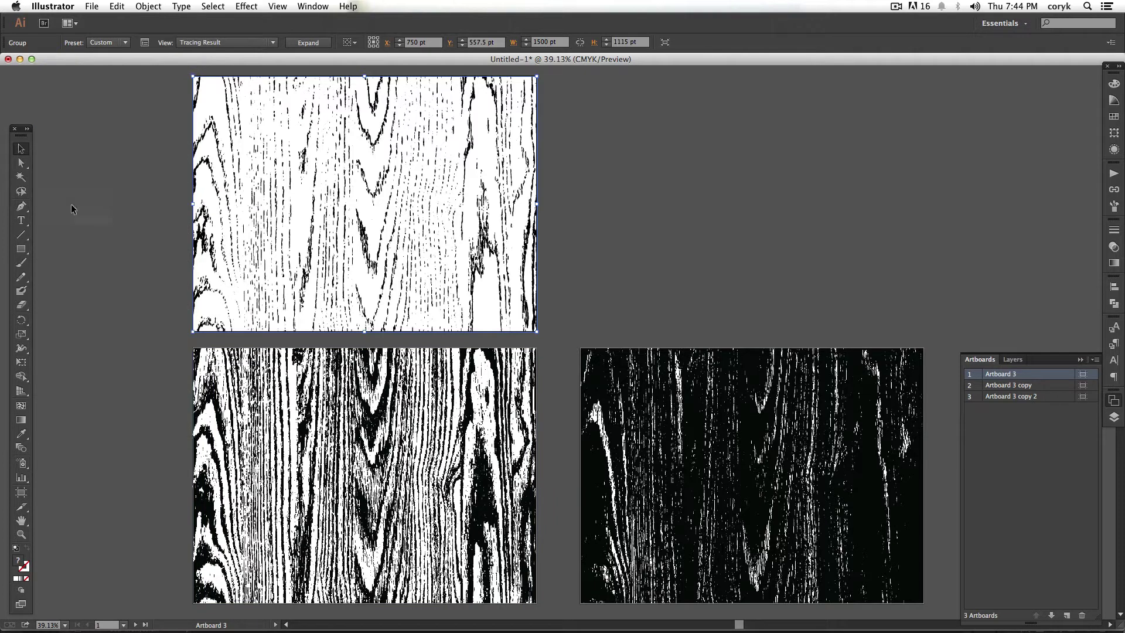
- Trace the bold bottom-left grain at 100% paths and corners, 1 px noise, ignoring white, no curve snapping
click(290, 410)
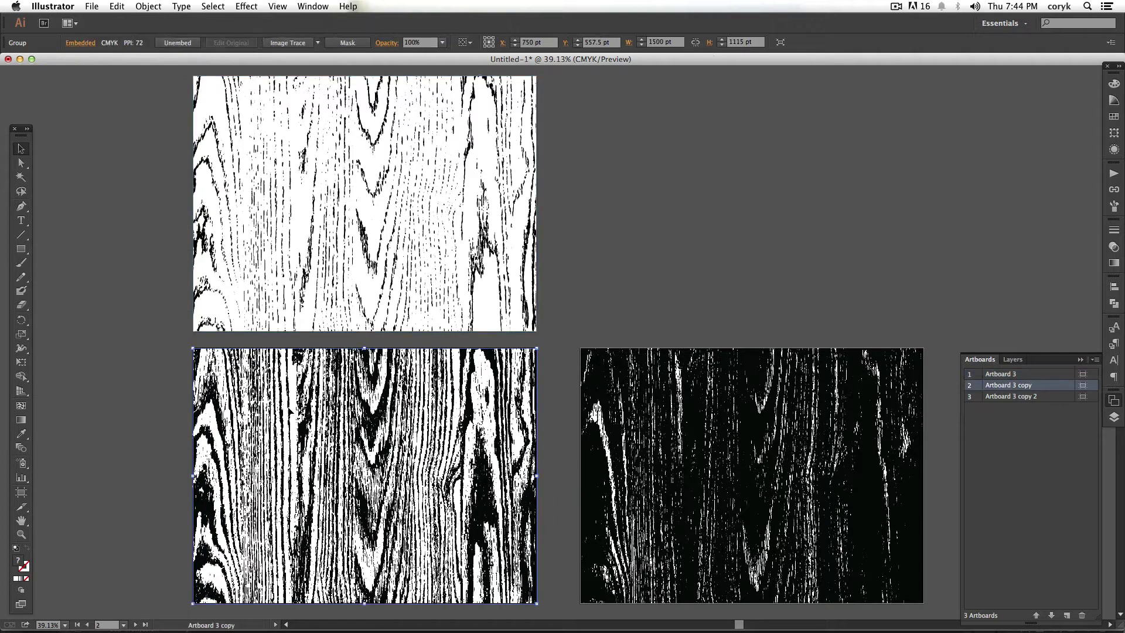
click(288, 43)
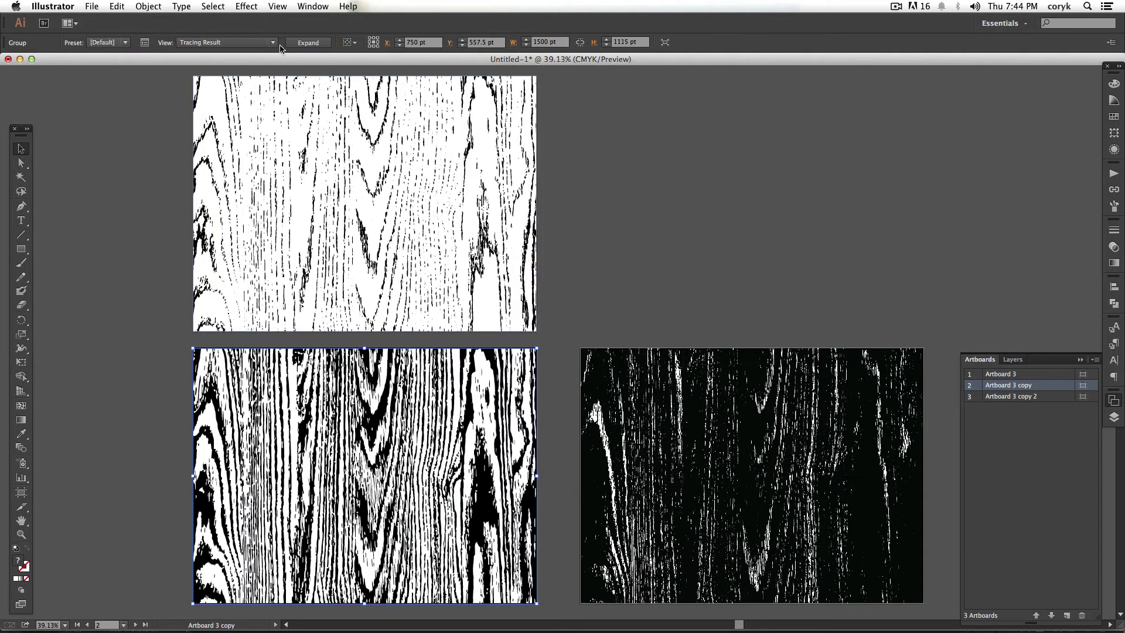
click(144, 43)
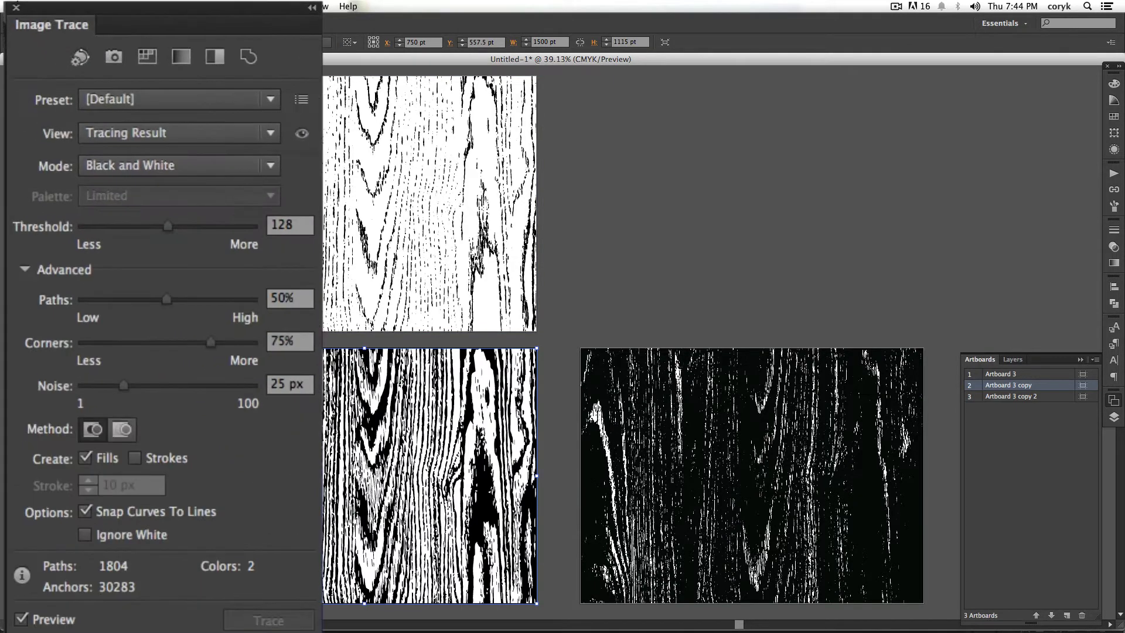
click(22, 619)
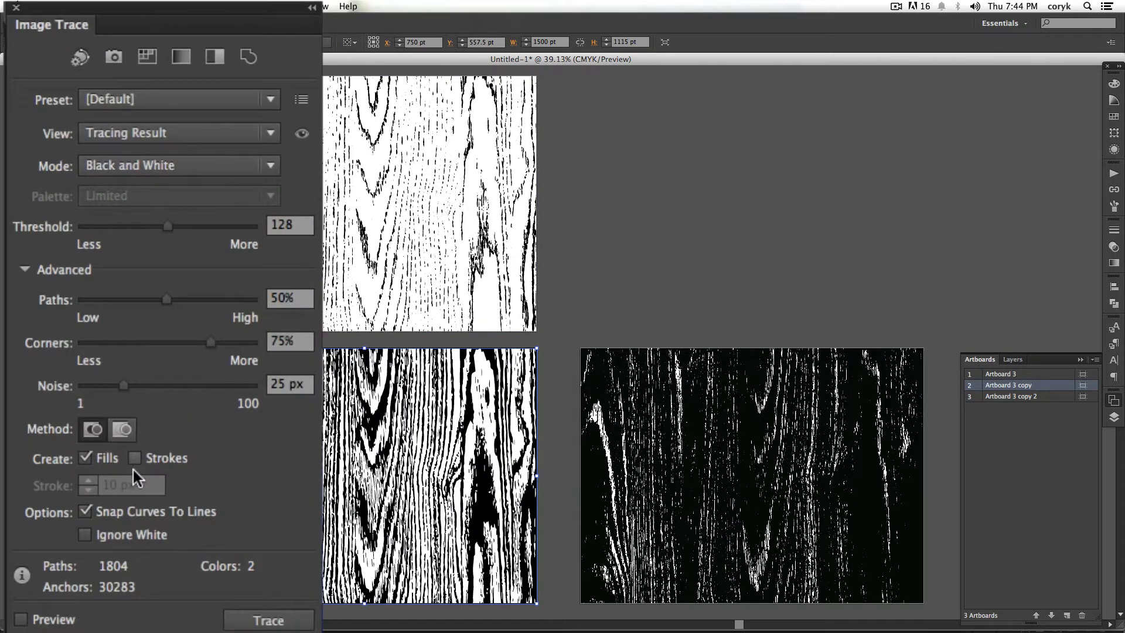
click(85, 511)
click(85, 534)
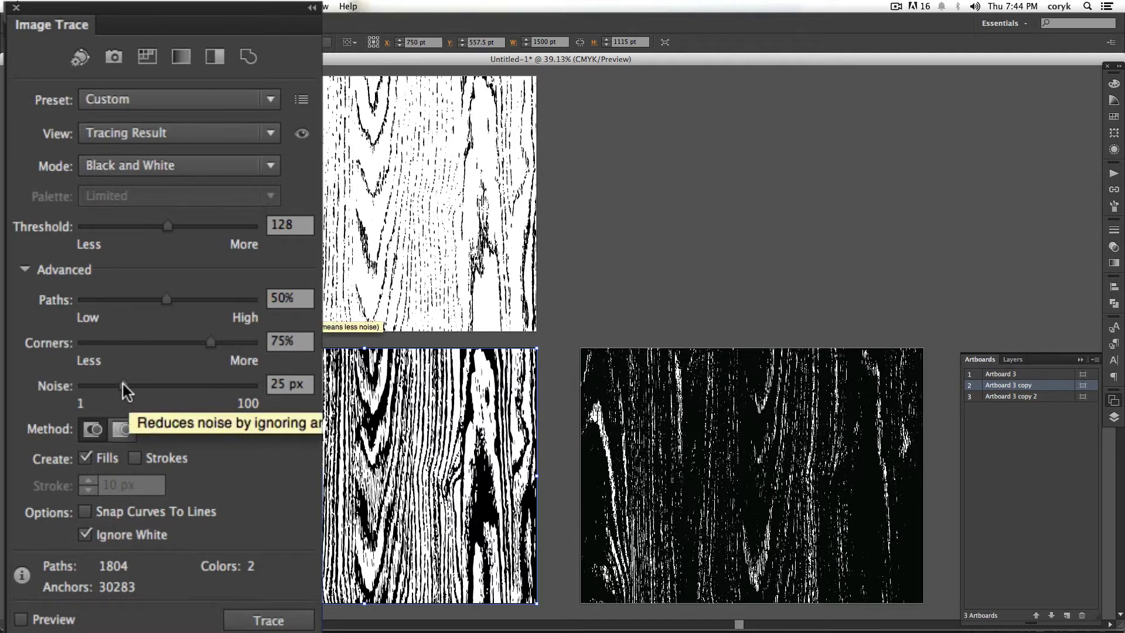
drag(123, 385, 66, 399)
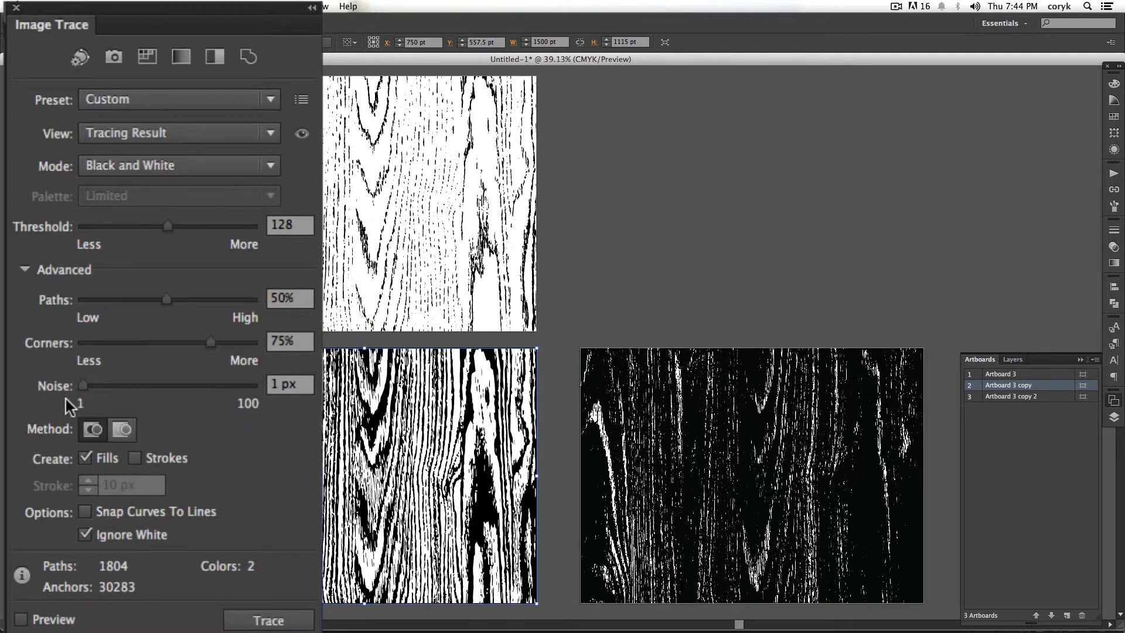
click(226, 344)
drag(166, 299, 268, 309)
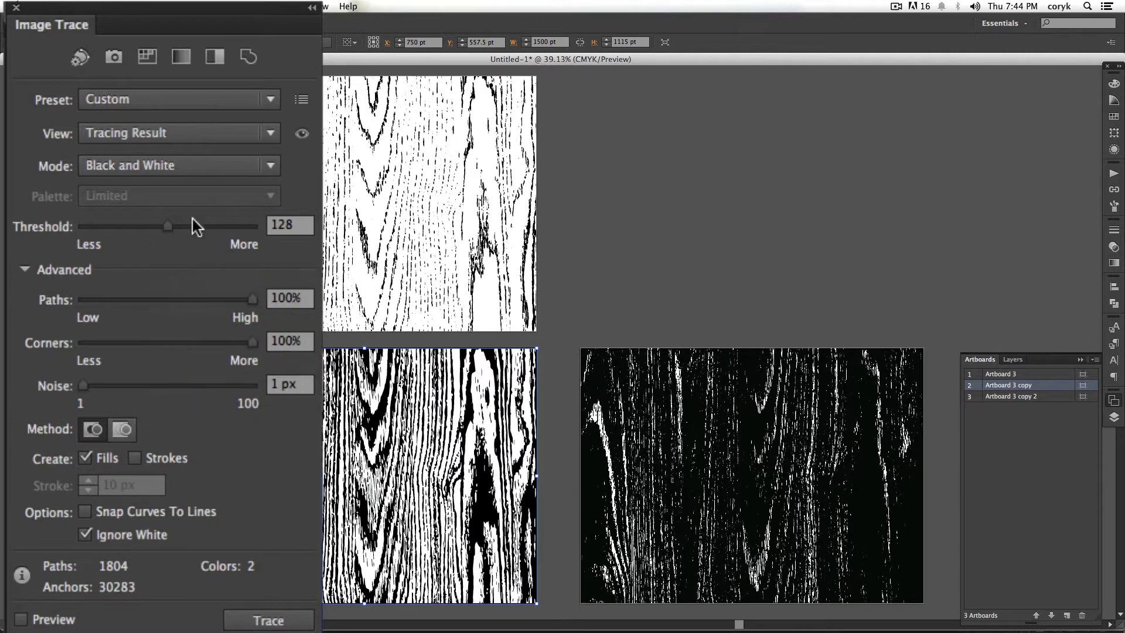
click(22, 619)
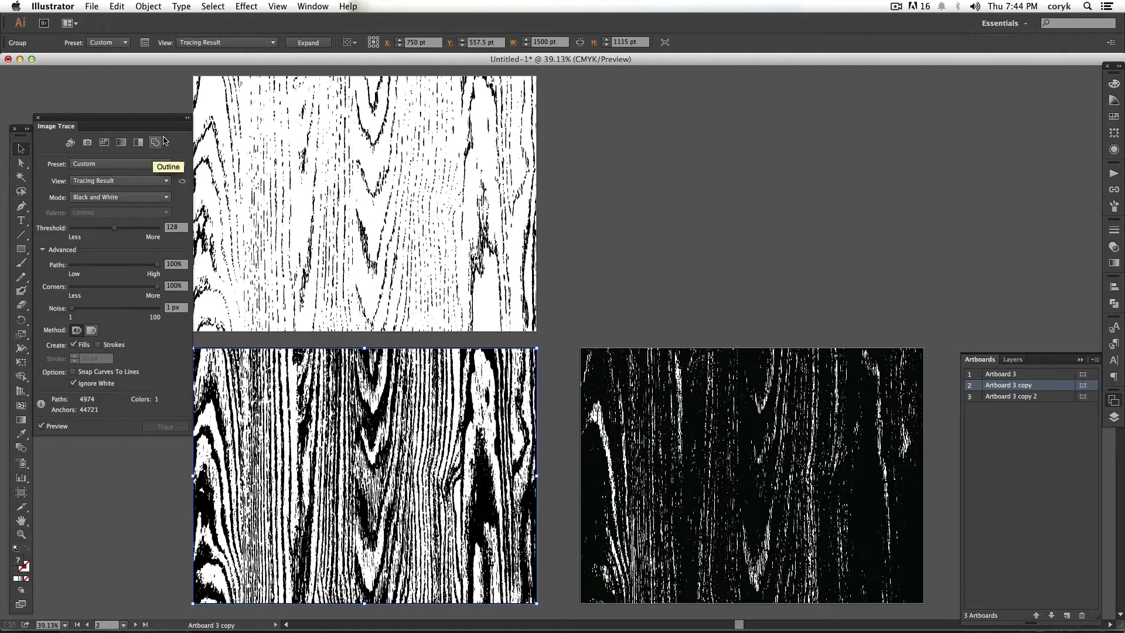
- Trace the dark right grain at 1 px noise, 100% paths and corners, ignoring white, threshold 54
click(653, 438)
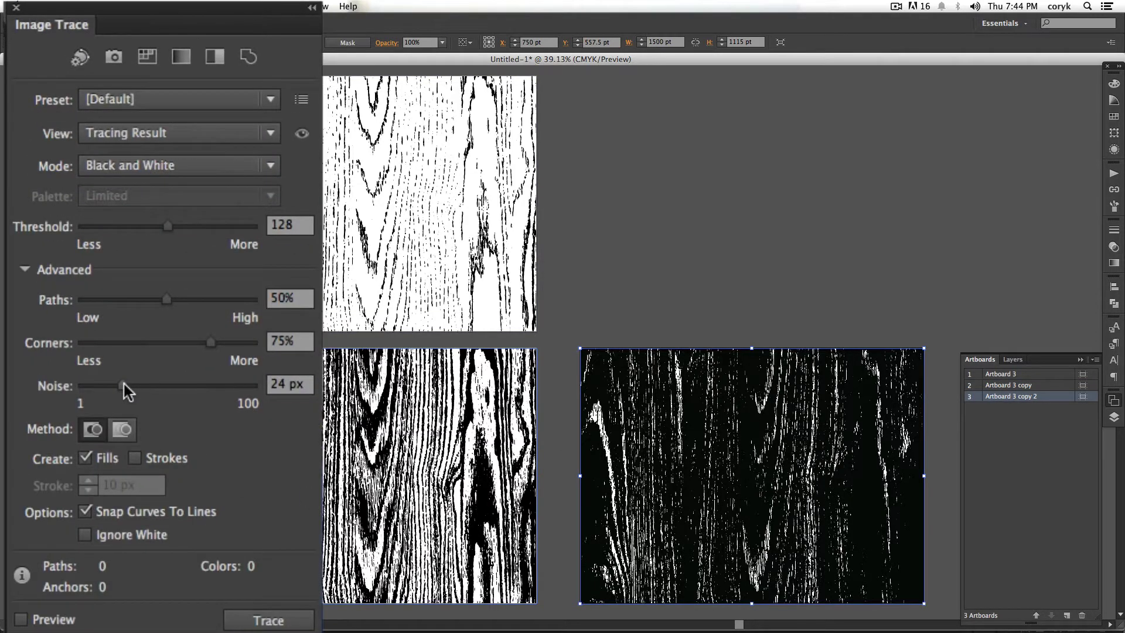
drag(122, 384, 41, 402)
drag(210, 343, 253, 344)
drag(169, 299, 253, 300)
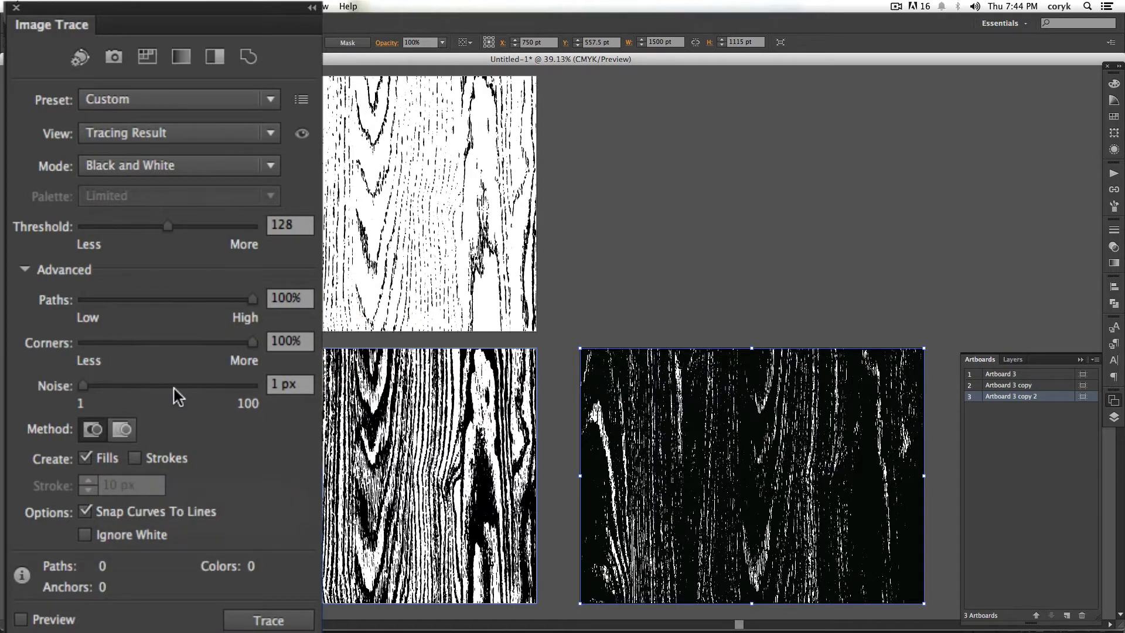
click(85, 511)
click(85, 535)
click(21, 619)
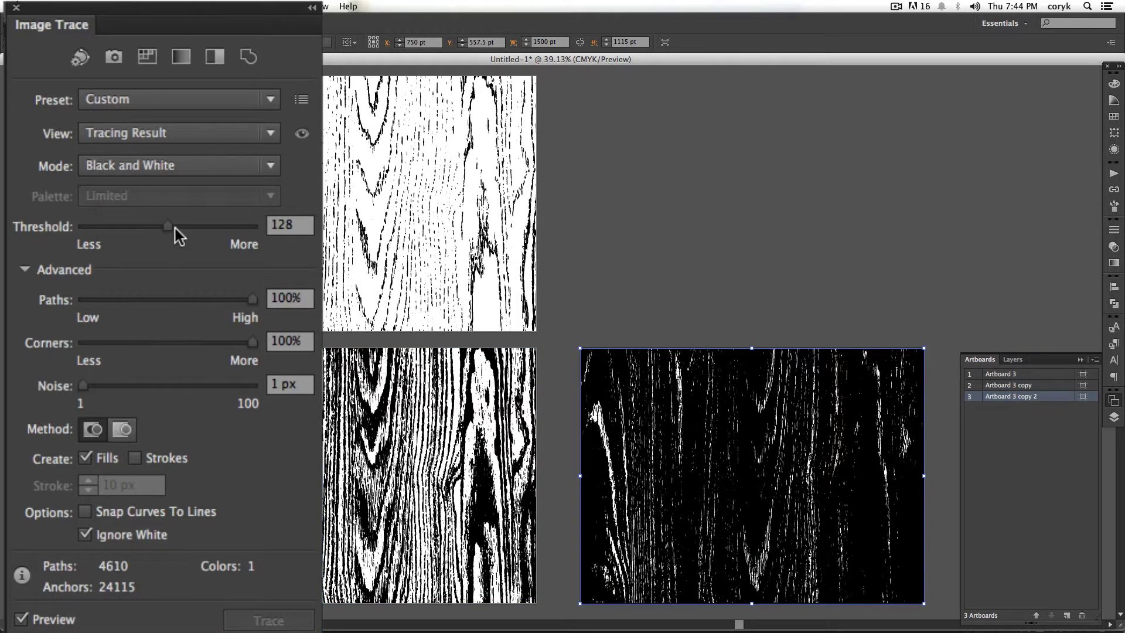
drag(191, 226, 204, 227)
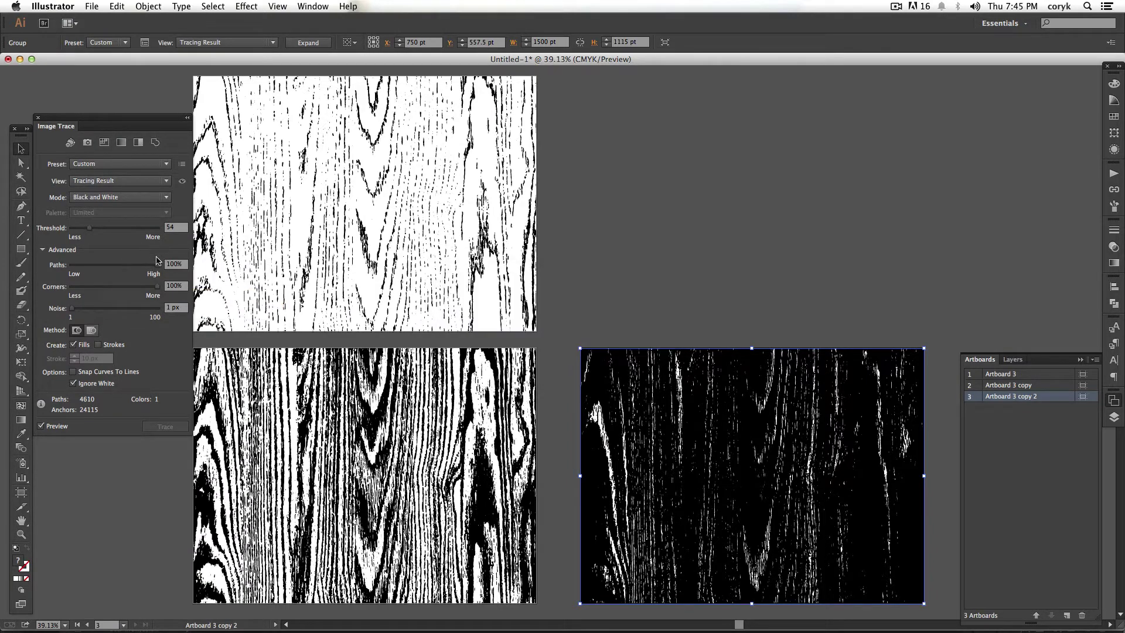
- Expand Layer 1 and toggle the AtUqc0 sublayer's visibility to identify it
click(36, 118)
click(1114, 416)
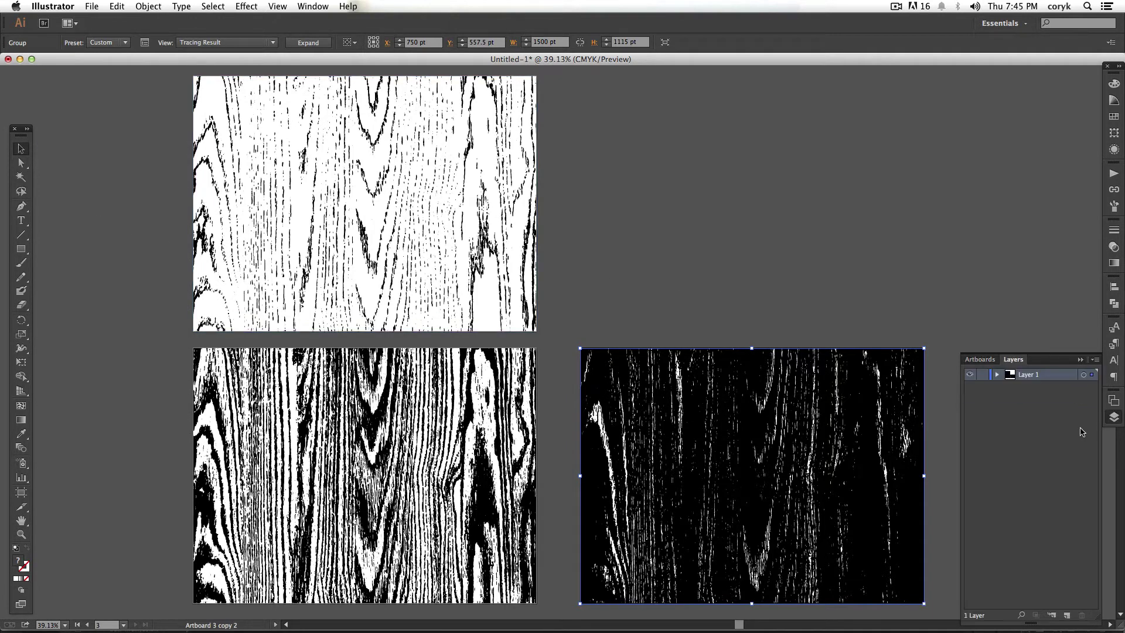
click(996, 374)
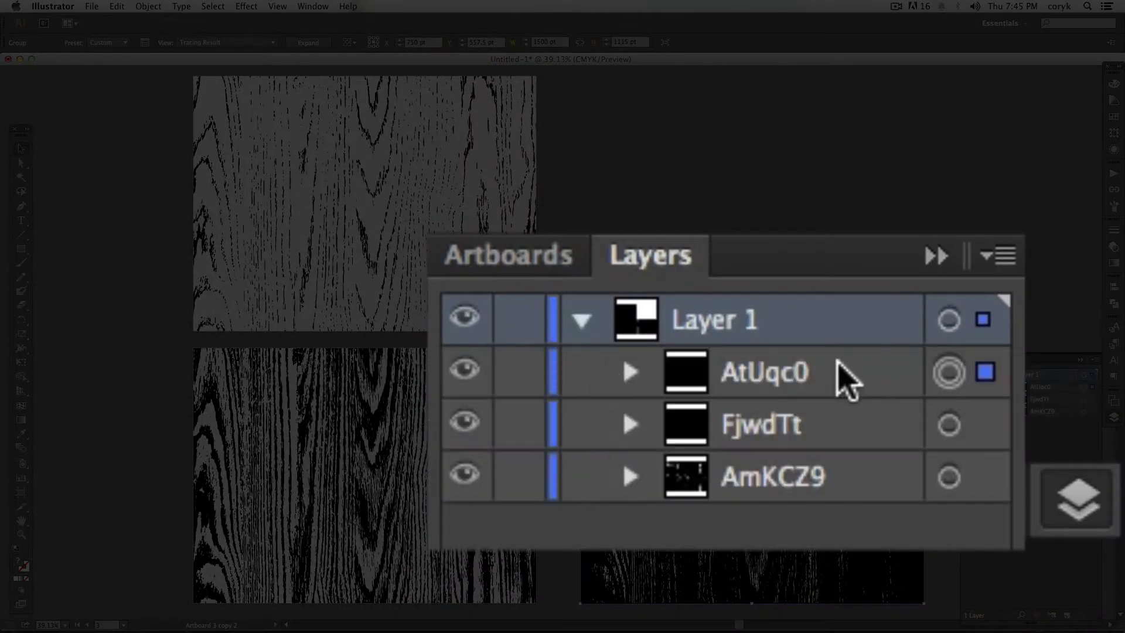
click(461, 370)
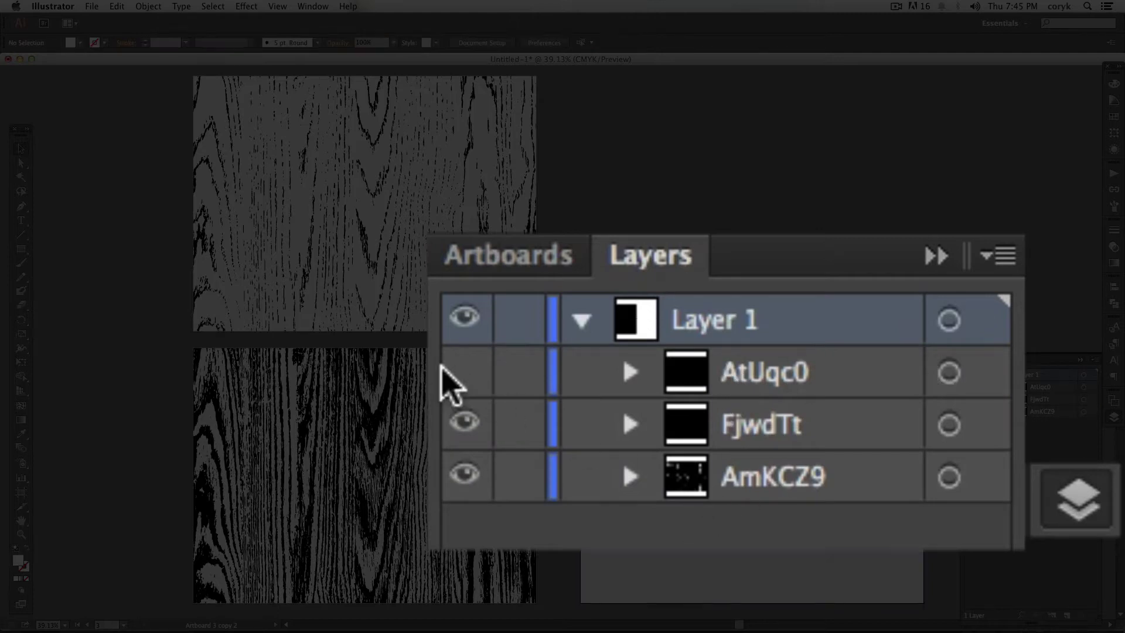
click(462, 370)
- Rename the AtUqc0 sublayer to dark and FjwdTt to mid, then start renaming AmKCZ9
double_click(748, 375)
text(dark)
key(Return)
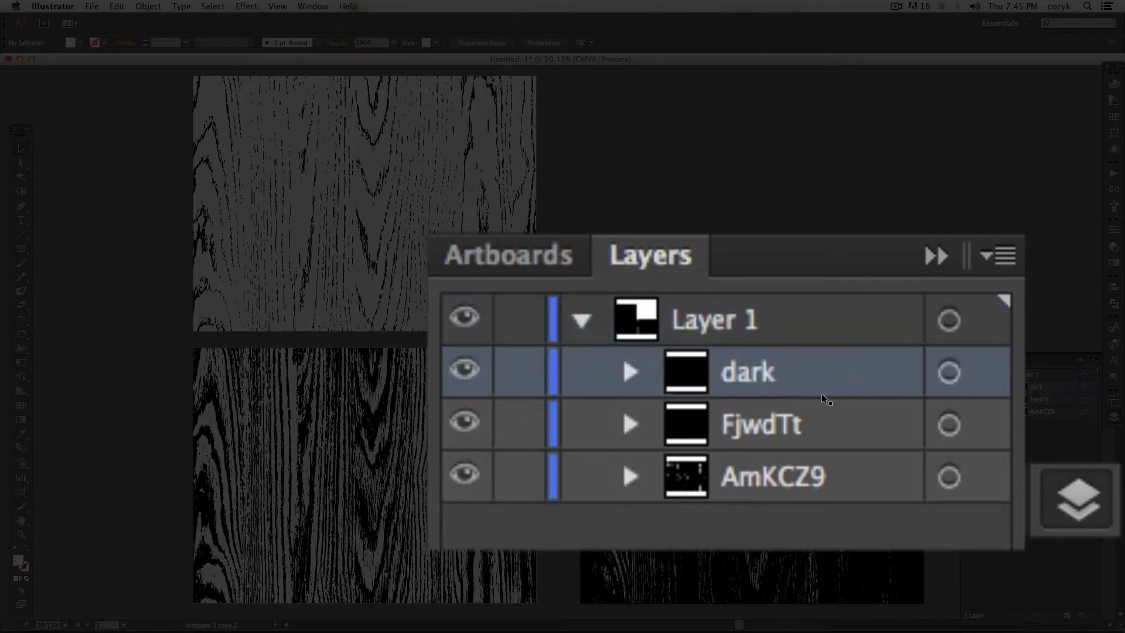
double_click(762, 424)
text(mid)
key(Return)
double_click(709, 466)
- Name the third sublayer light, then undo a trial move of the top-left grain
text(light)
key(Return)
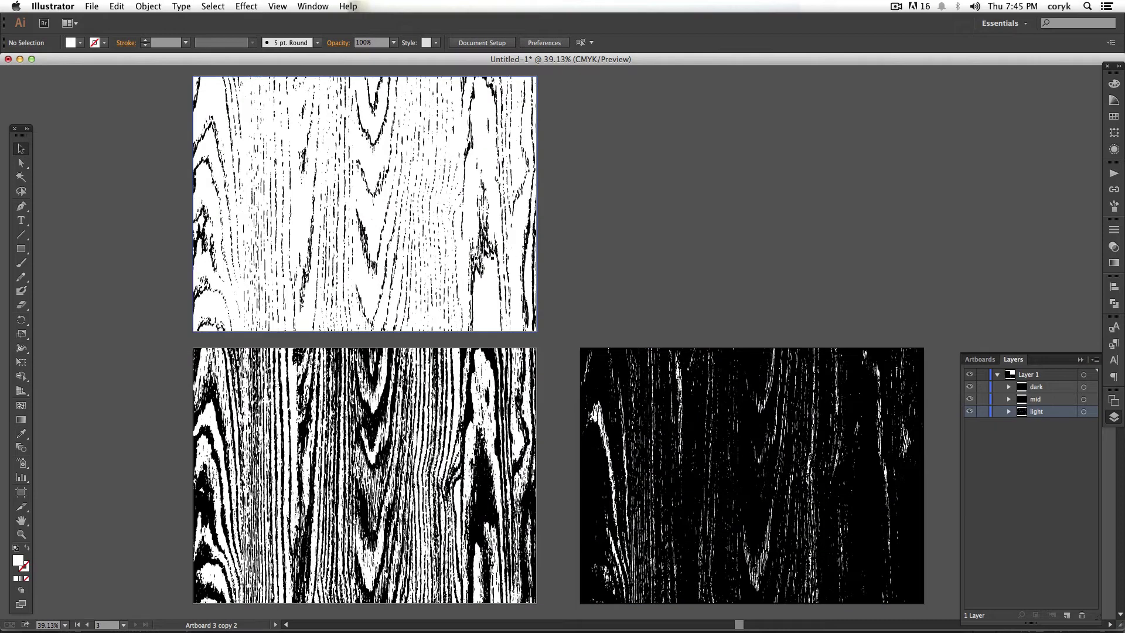
drag(485, 249, 831, 252)
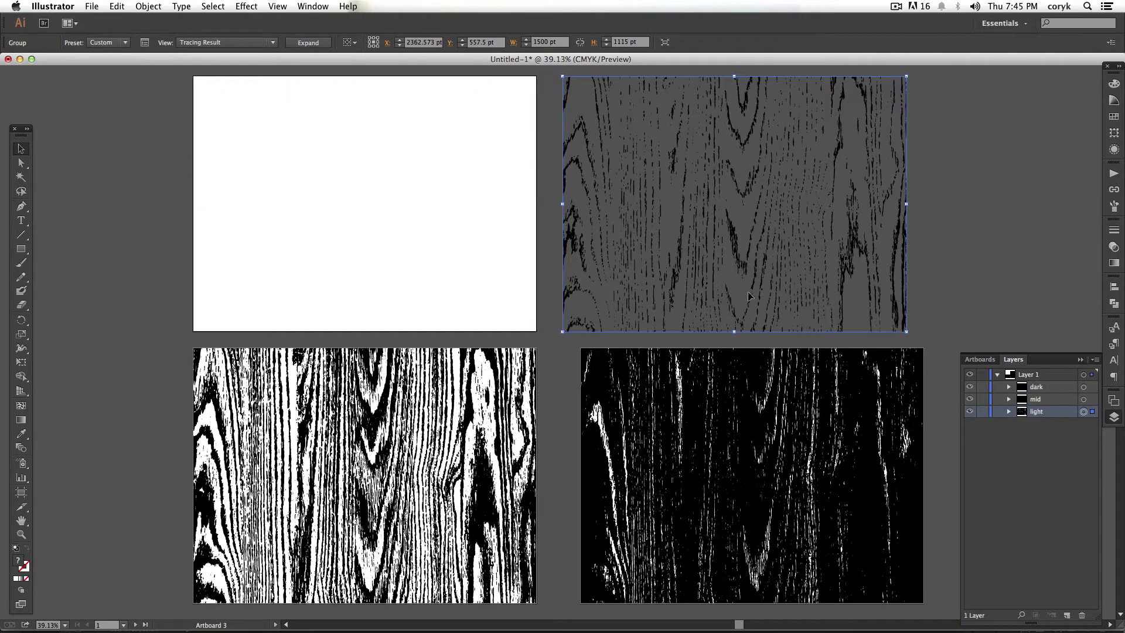
key(super+z)
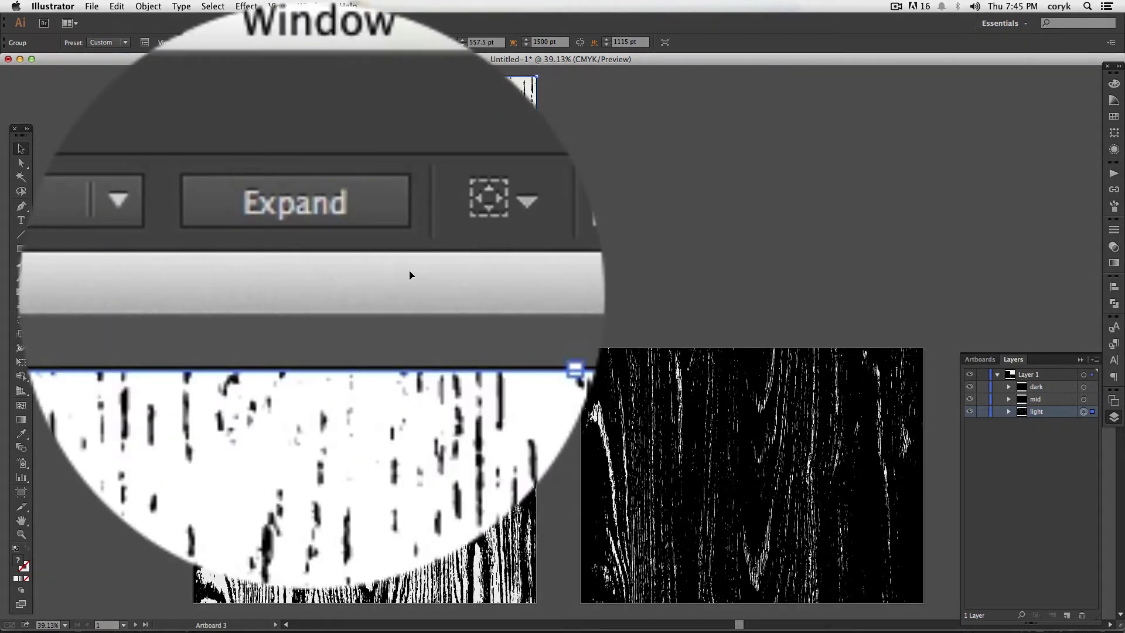
- Expand the top-left trace into paths and give it a new fill using CMYK sliders
click(319, 42)
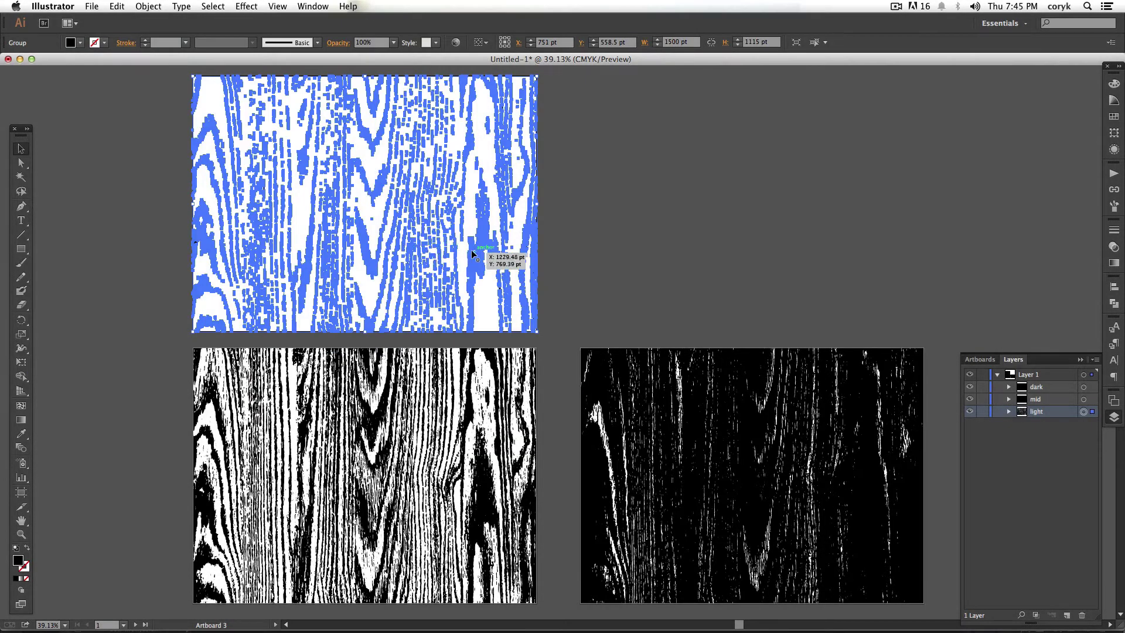
double_click(18, 561)
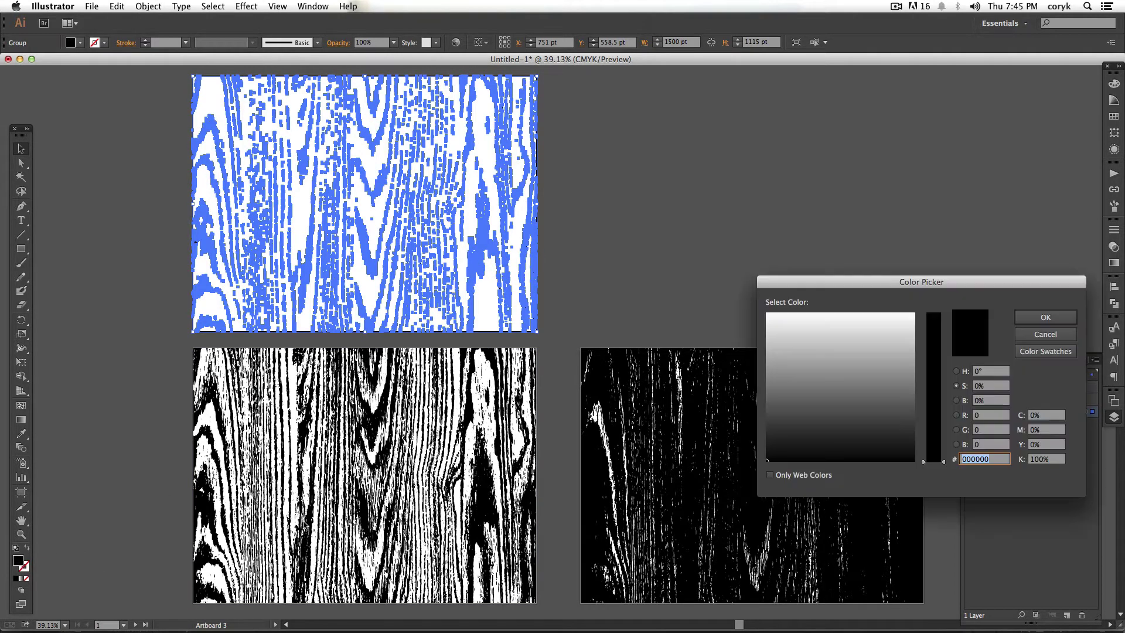
click(1047, 316)
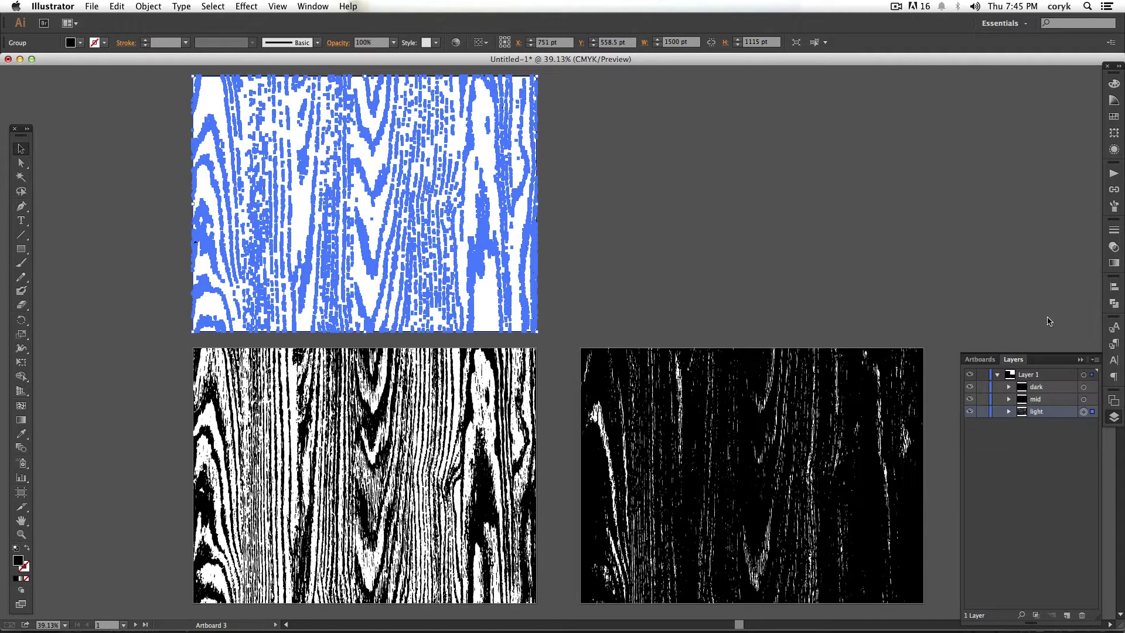
click(1114, 84)
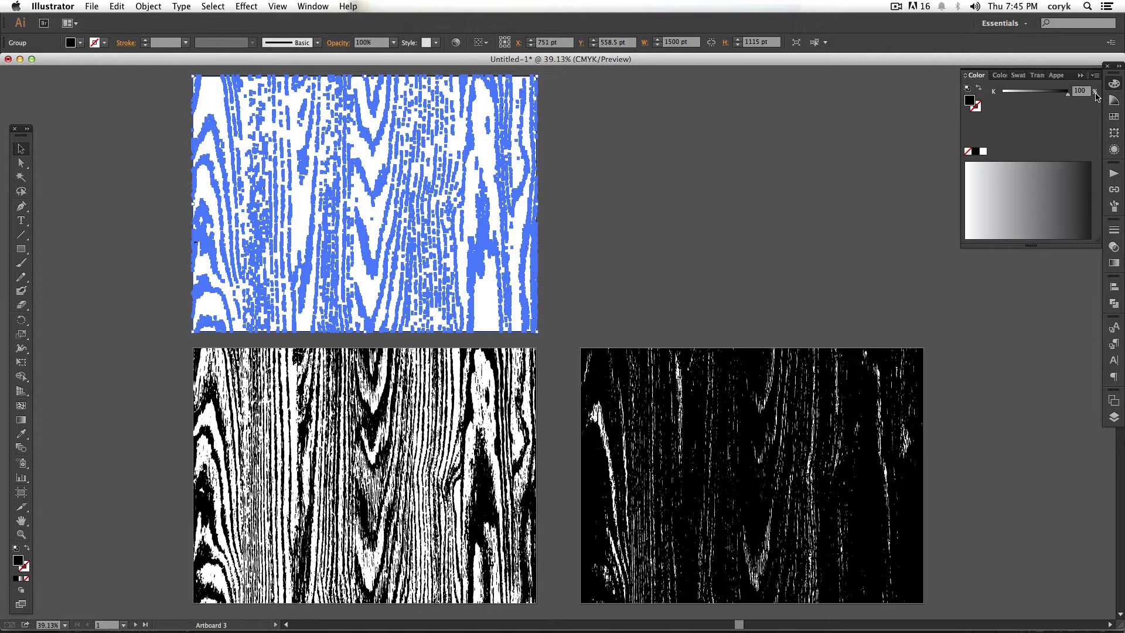
click(1095, 75)
click(1063, 128)
drag(1039, 195, 983, 180)
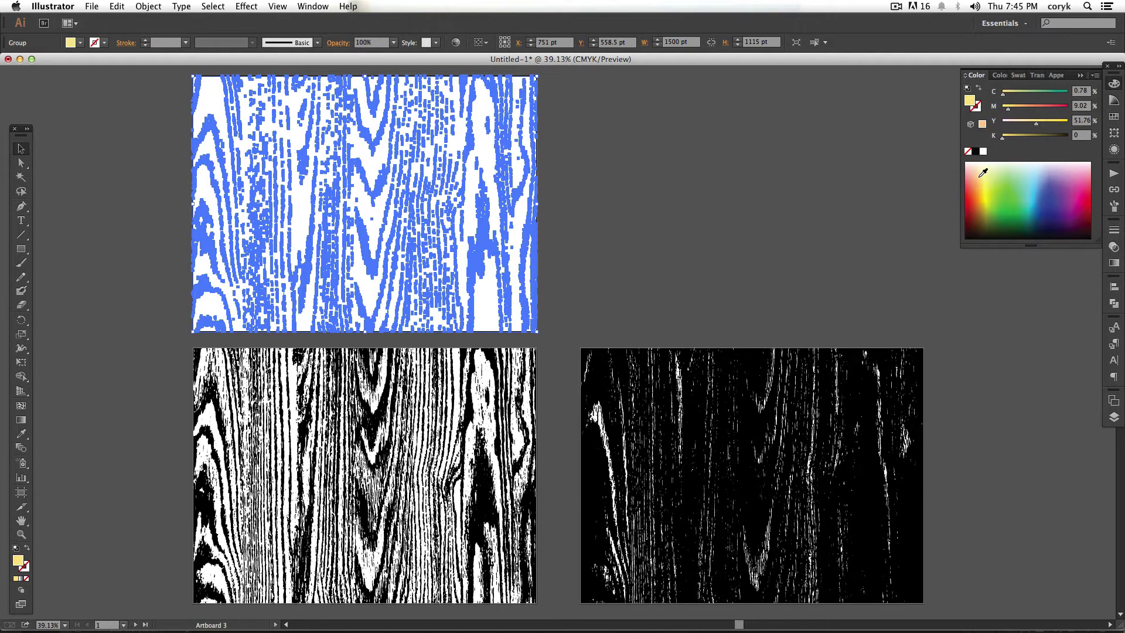
- Fill the bottom-left grain with the top grain's sampled yellow, shifted toward orange
click(451, 409)
key(super+shift+v)
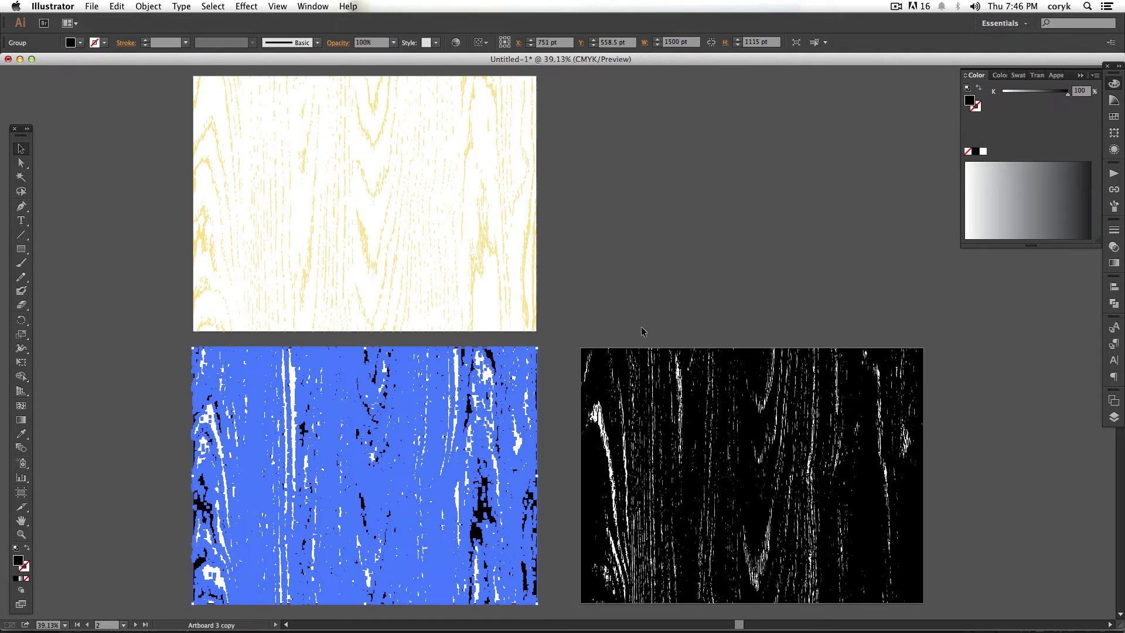
key(i)
click(533, 272)
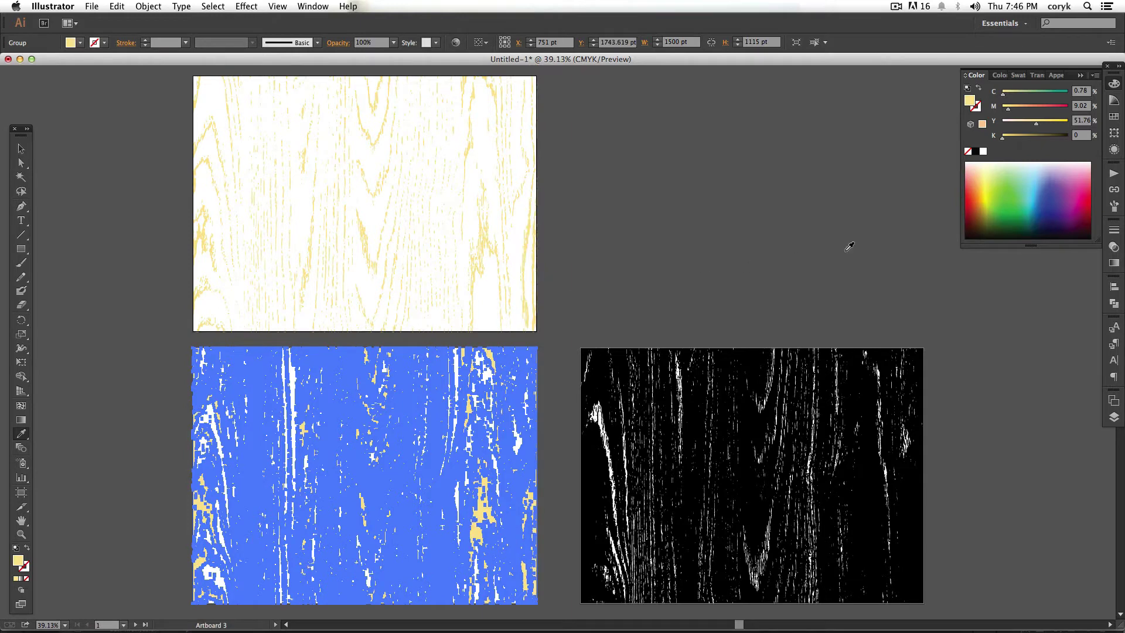
click(1032, 106)
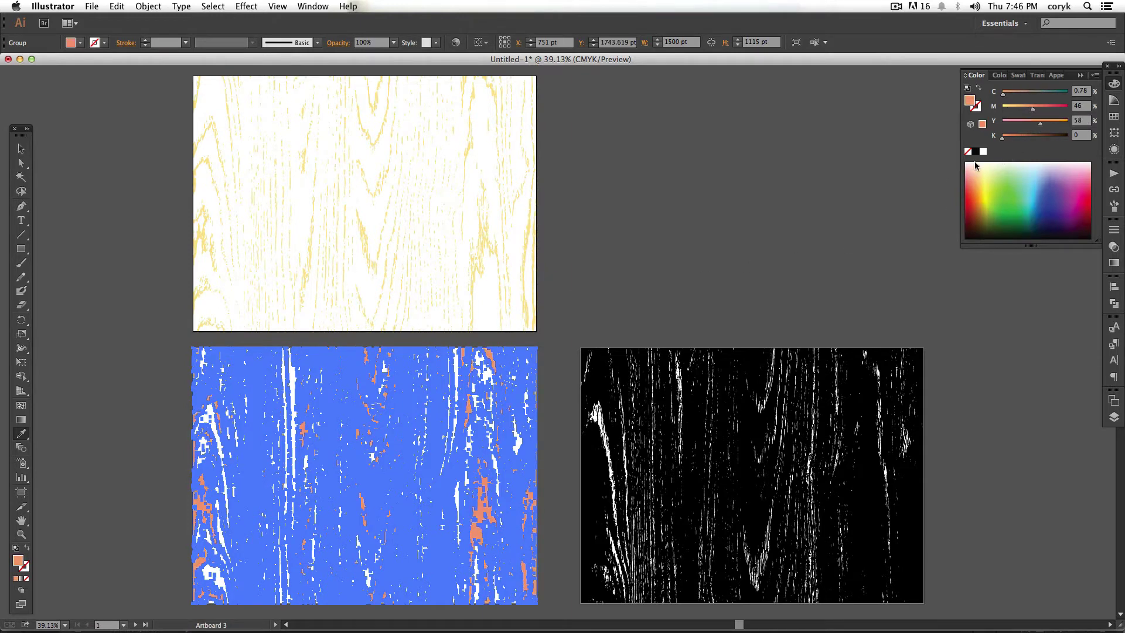
- Expand the black tracing, sample the orange onto it, and raise magenta for a redder fill
key(v)
click(622, 442)
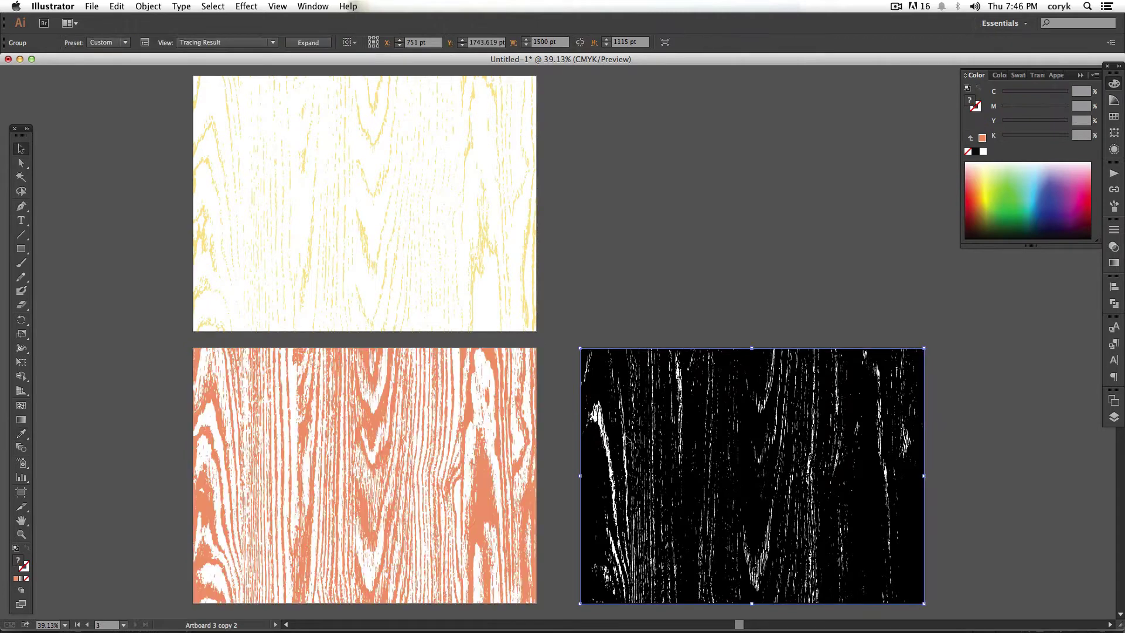
click(309, 43)
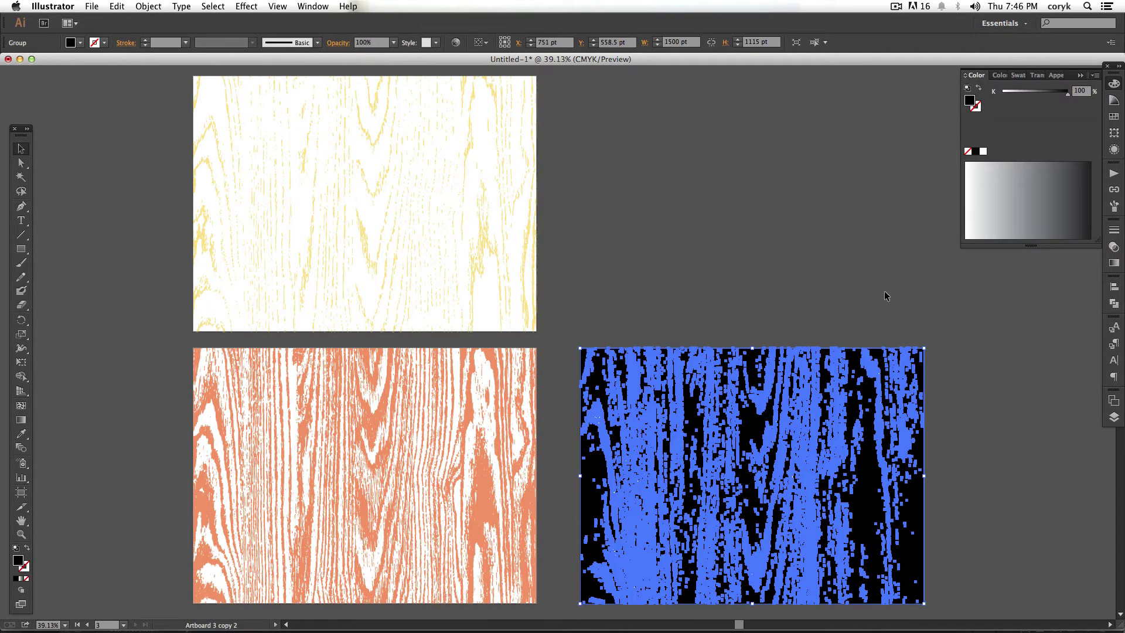
key(i)
click(499, 360)
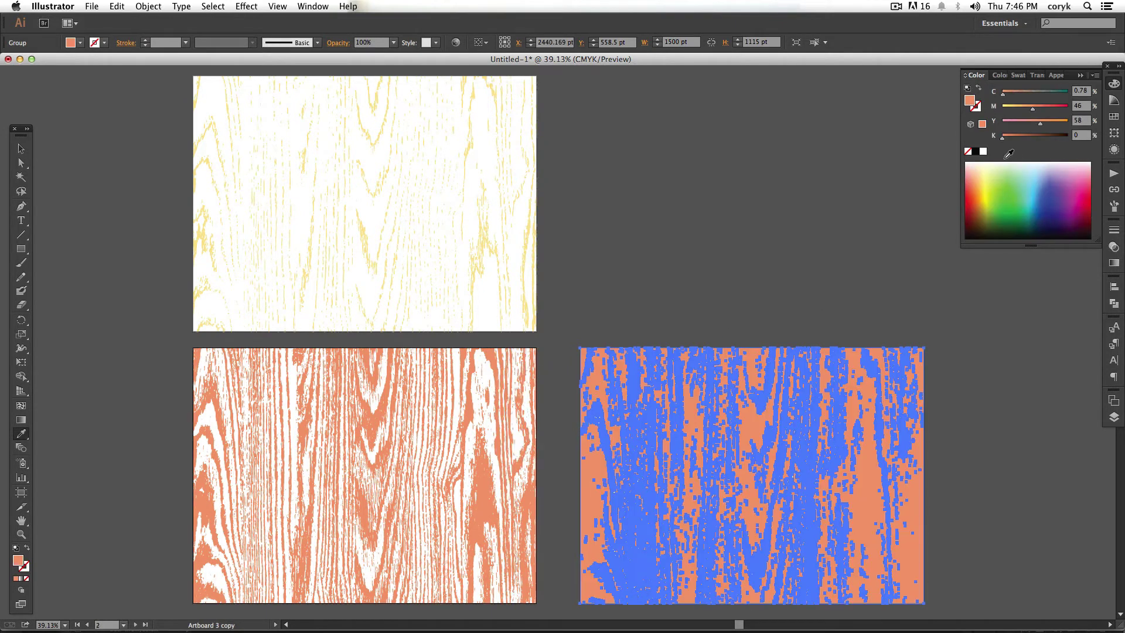
drag(1039, 113, 1056, 113)
- Reorder the layers so light is on top, mid in the middle, and dark at the bottom
key(v)
click(775, 328)
click(1113, 417)
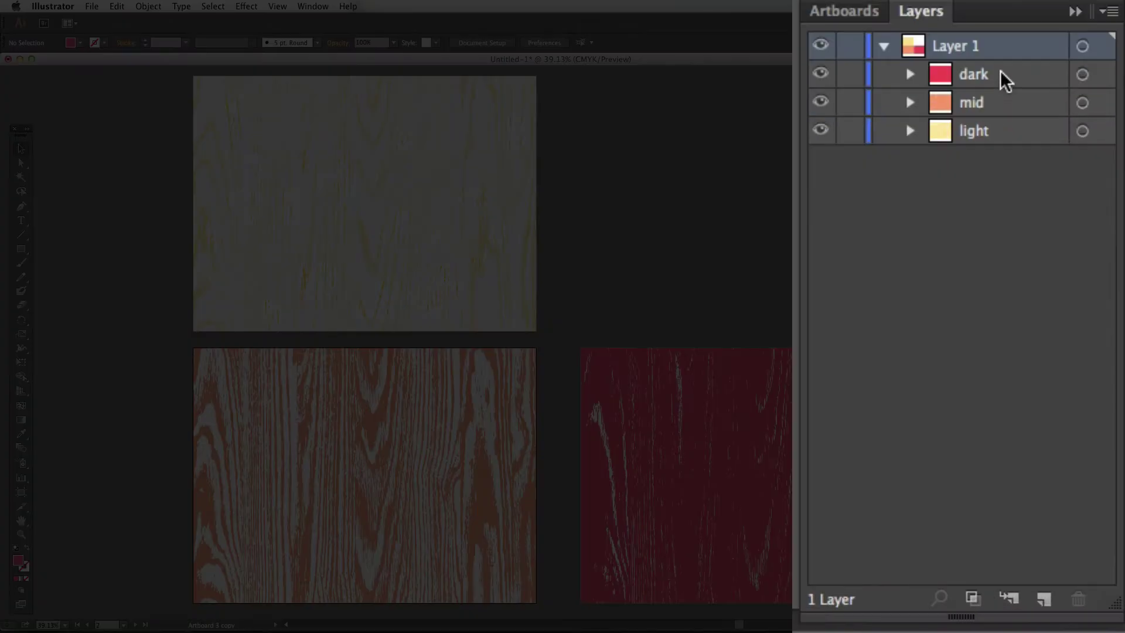
drag(1048, 386, 1046, 405)
mouse_move(995, 120)
mouse_down()
mouse_move(997, 156)
mouse_move(1001, 123)
mouse_up()
drag(999, 75, 1002, 114)
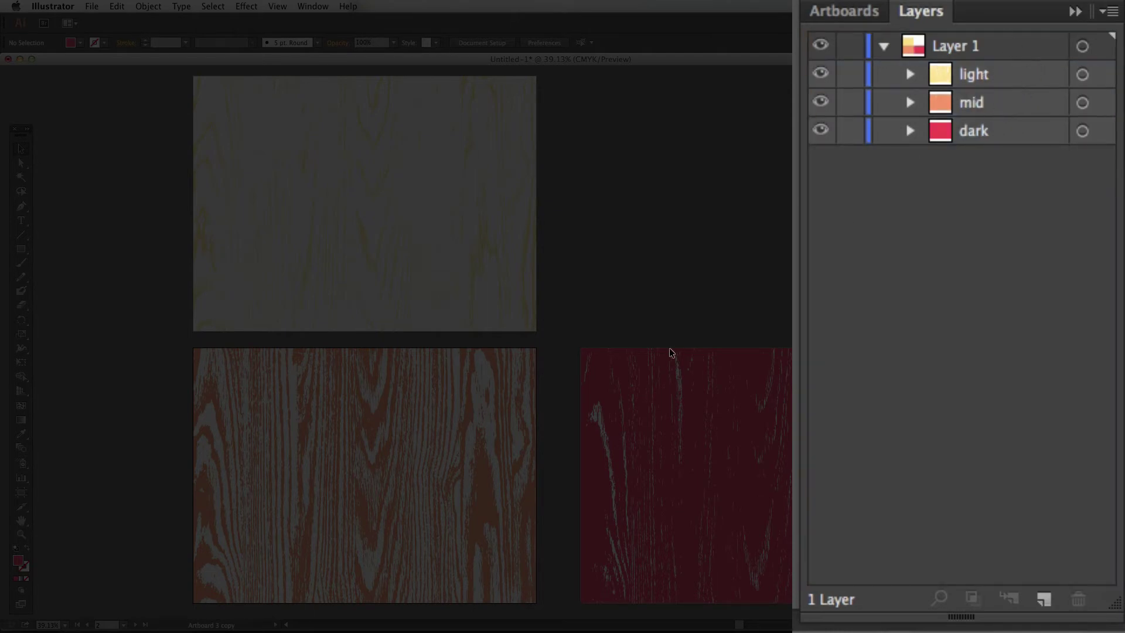
- Horizontally centre all three grains, move the stack onto the top-right artboard, and zoom in
key(super+a)
click(1114, 287)
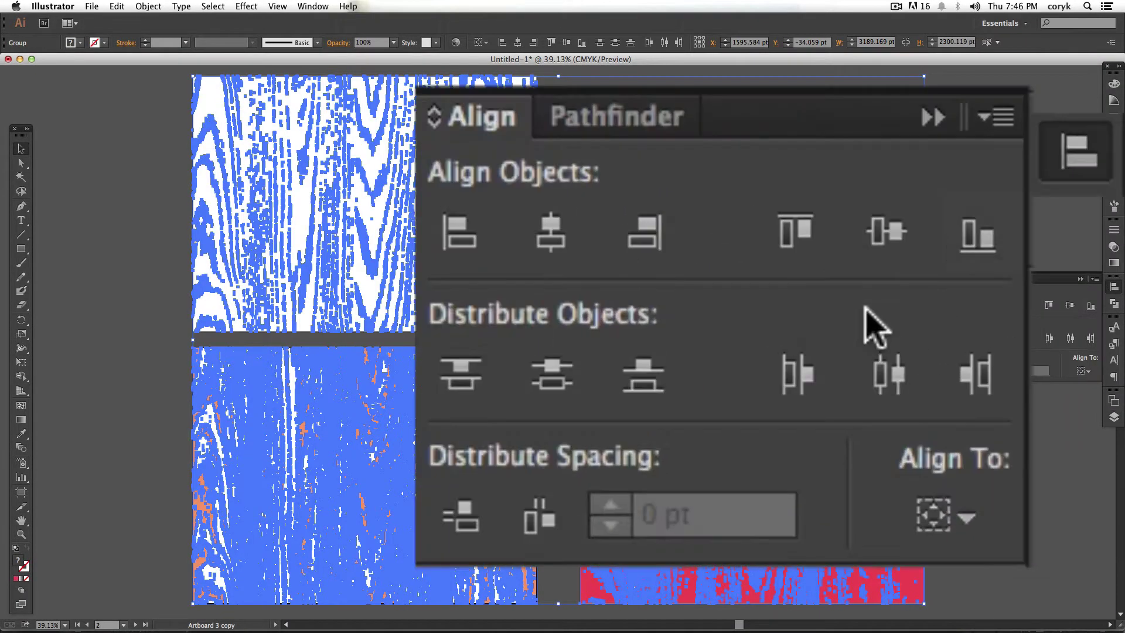
click(993, 306)
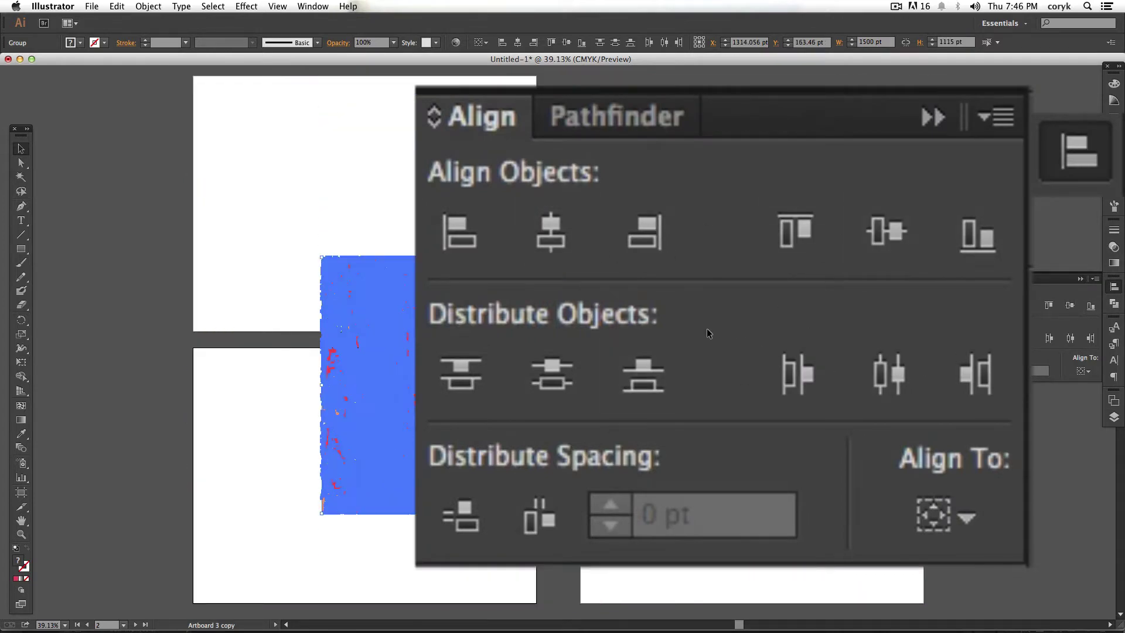
drag(577, 362, 817, 180)
click(834, 377)
drag(621, 370, 416, 480)
key(z)
drag(734, 437, 737, 448)
- Target the light layer and set its fill to Cyan 100 for teal
key(v)
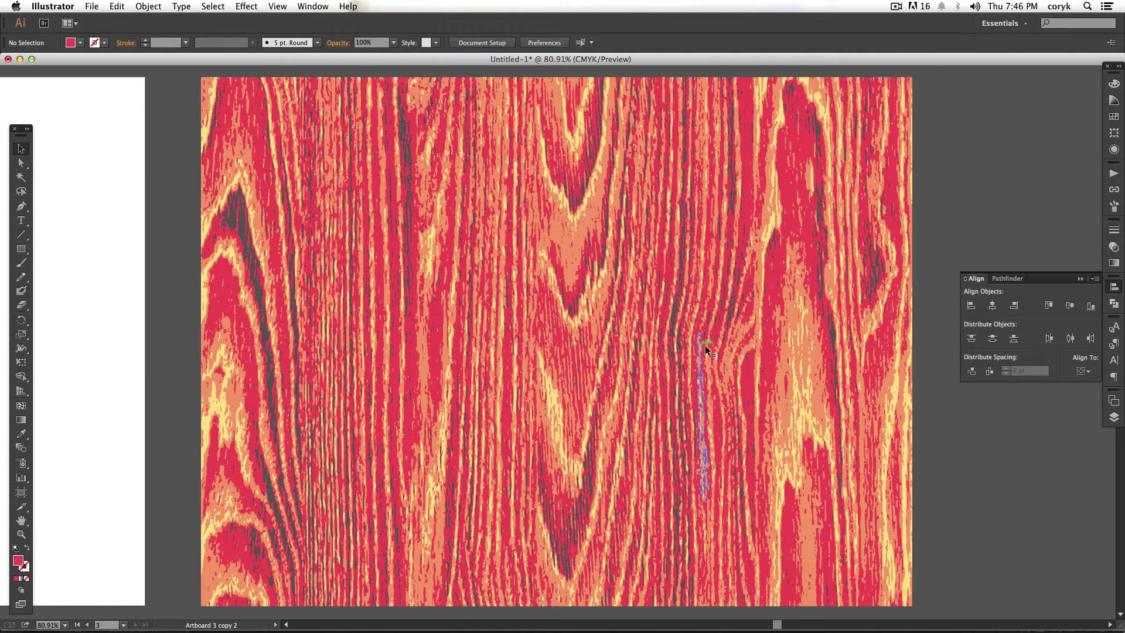
click(679, 342)
click(865, 502)
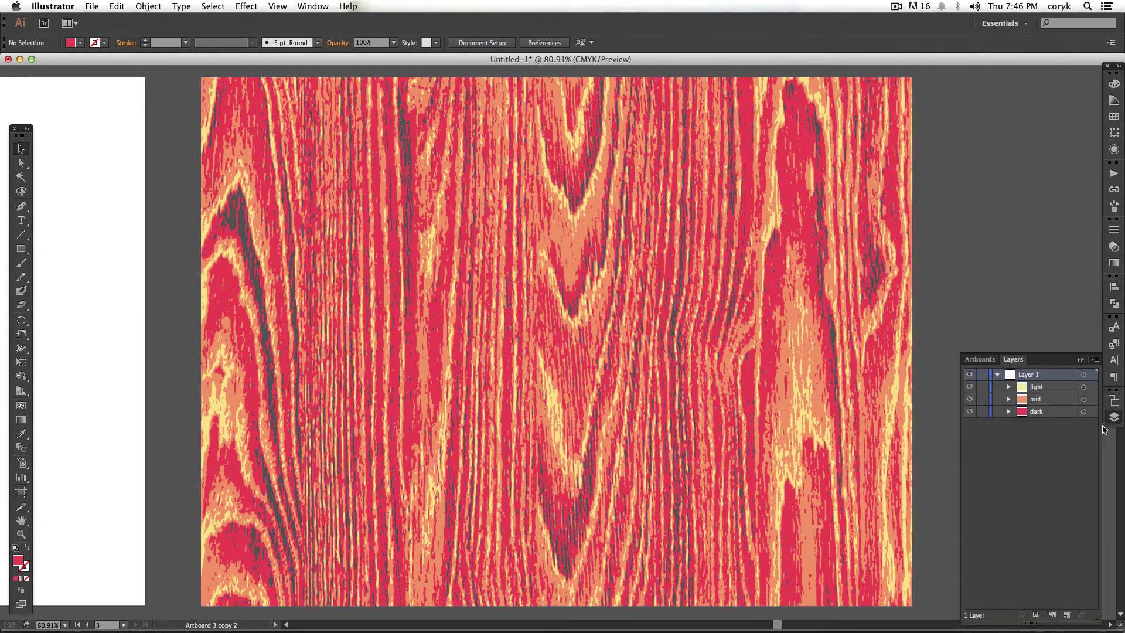
click(1083, 386)
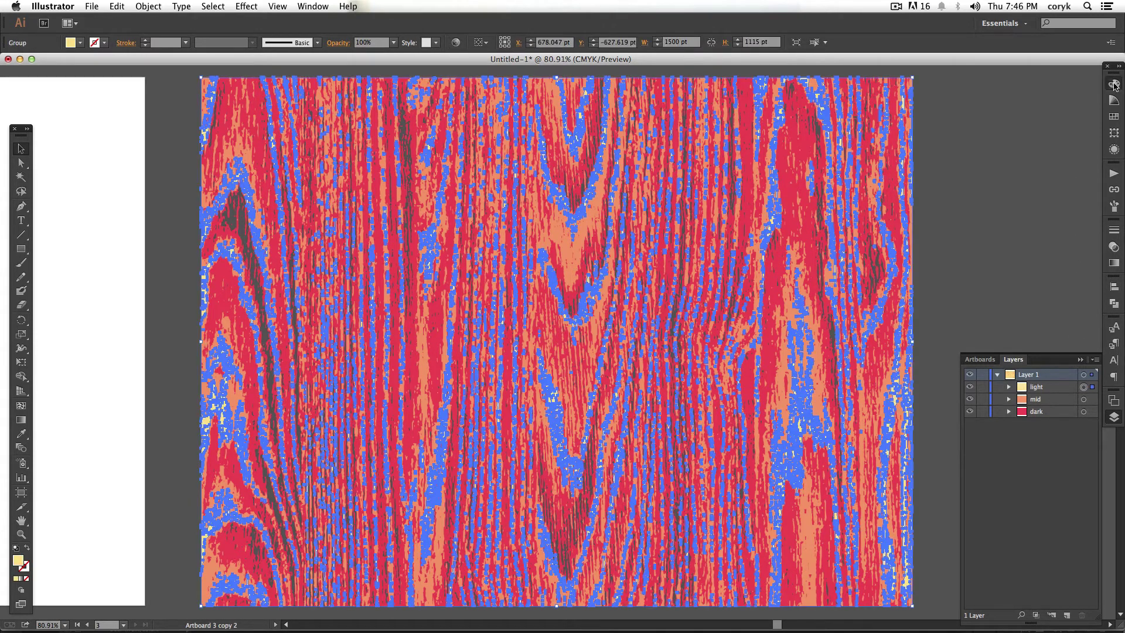
click(1114, 84)
drag(1004, 93, 1069, 92)
click(1013, 403)
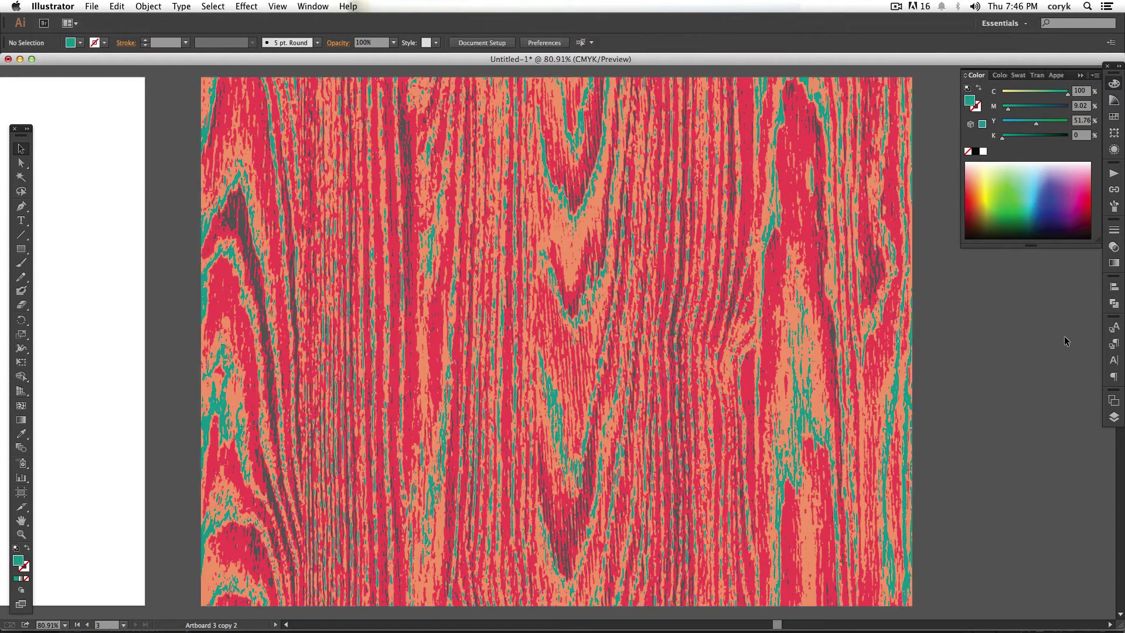
- Fill the mid layer with green and the dark layer with deep green from the spectrum
click(1114, 416)
click(1084, 399)
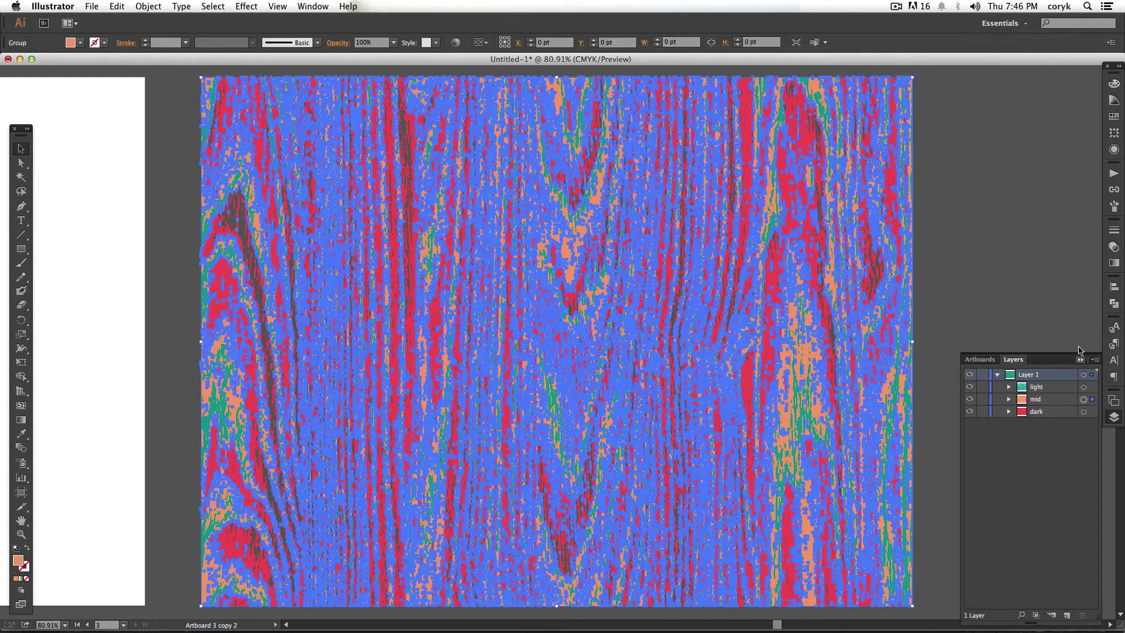
click(1113, 84)
drag(1021, 195, 1024, 220)
click(1114, 417)
click(1084, 411)
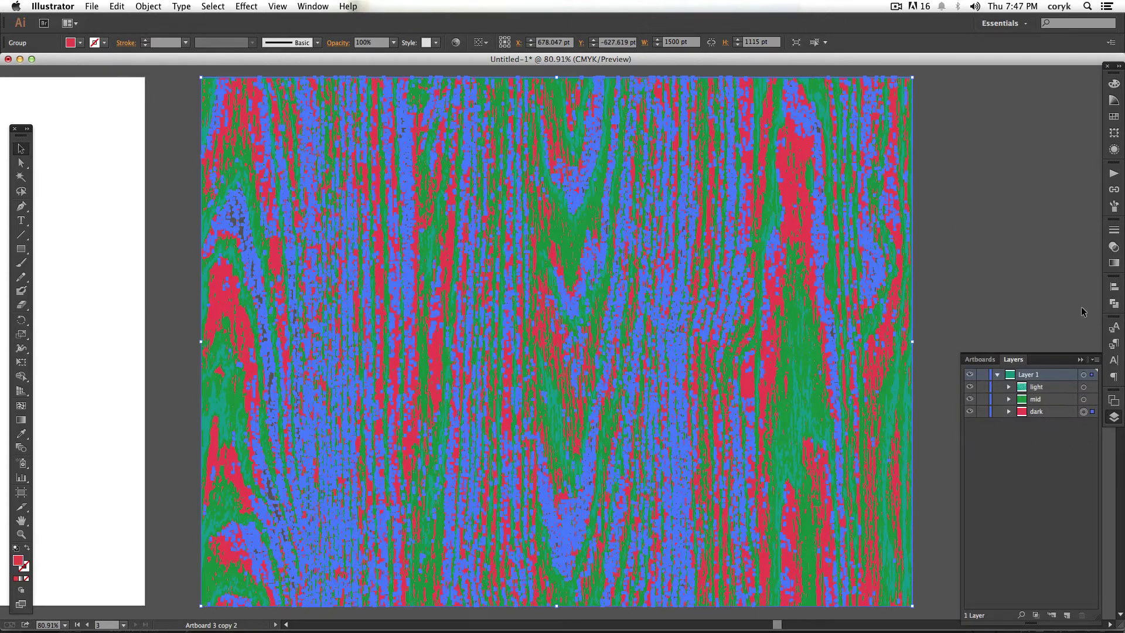
click(1113, 84)
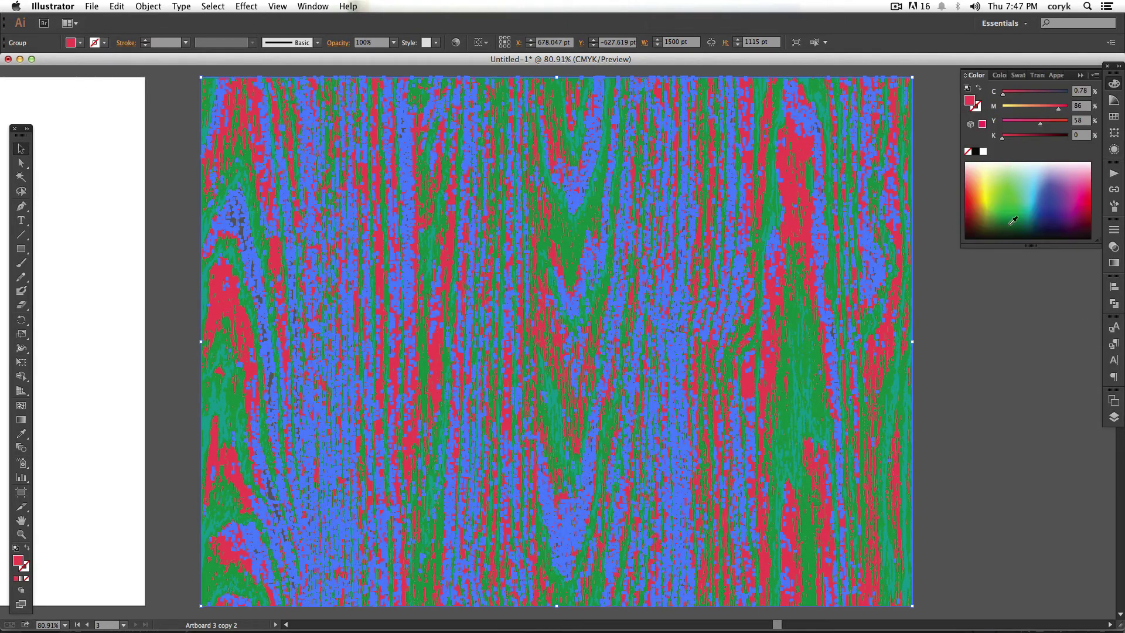
drag(1012, 222, 1010, 230)
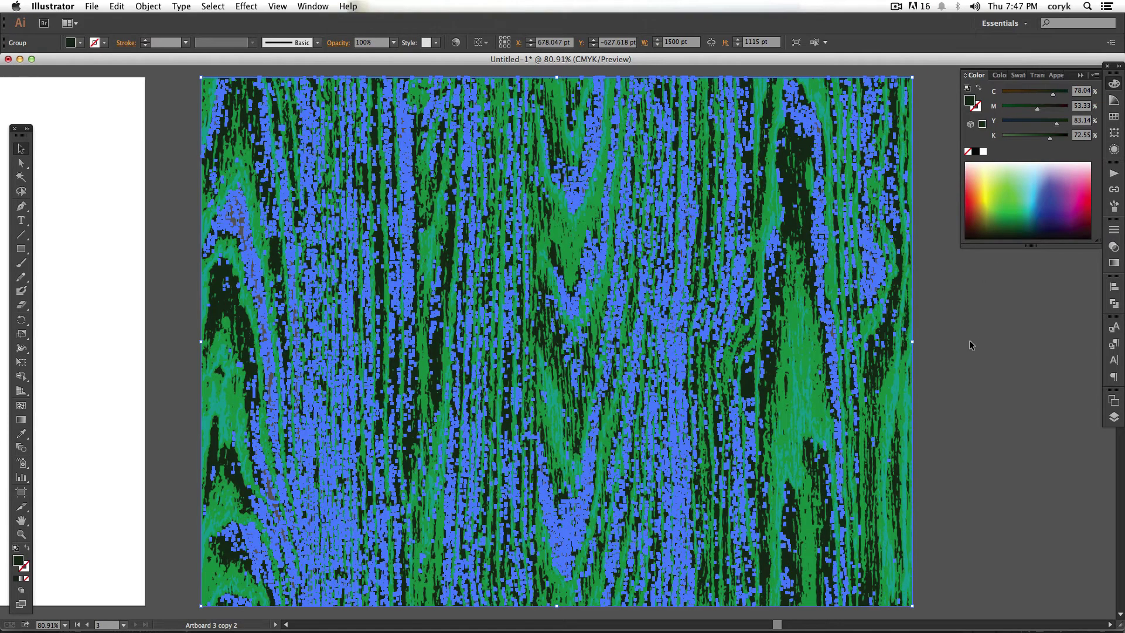
click(969, 342)
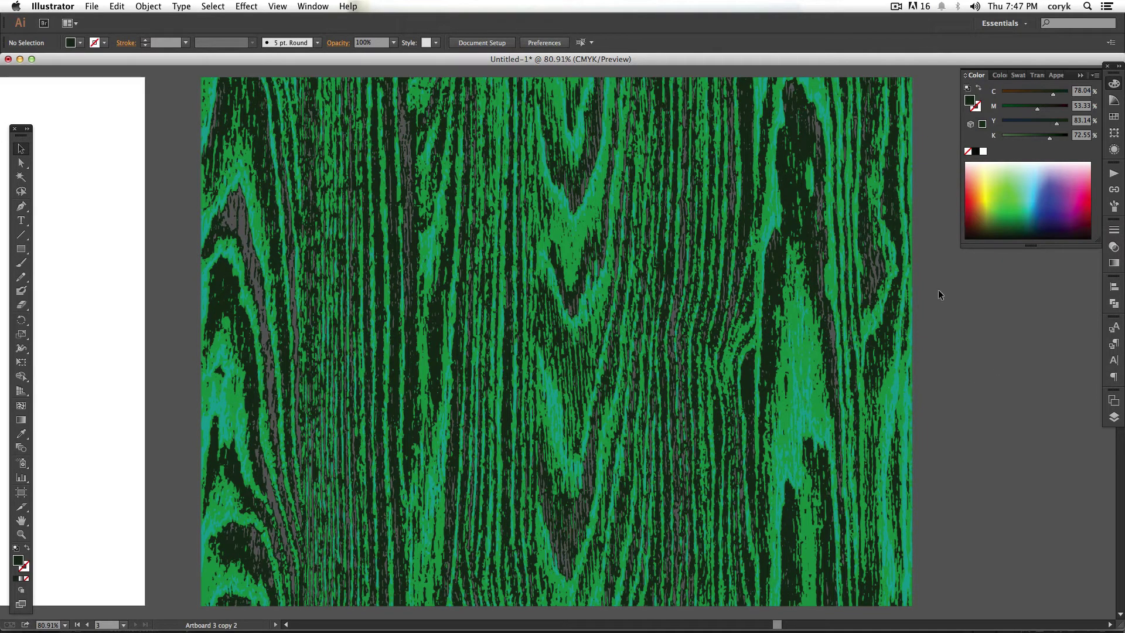
- Open the Gradient panel and switch to its Transparency tab
click(1113, 263)
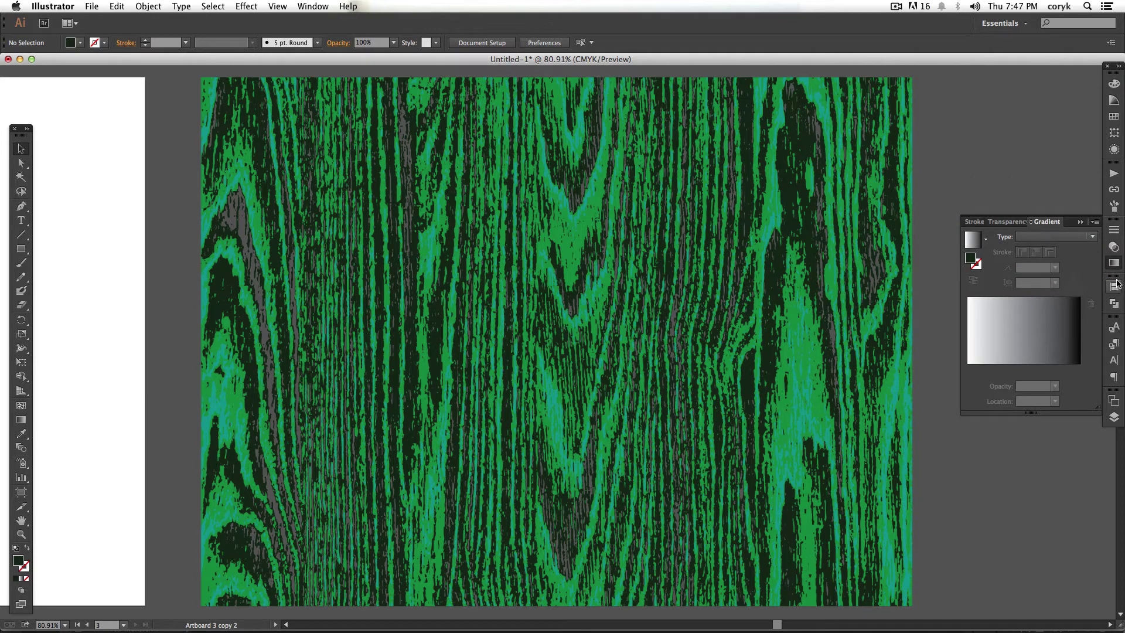
click(1113, 247)
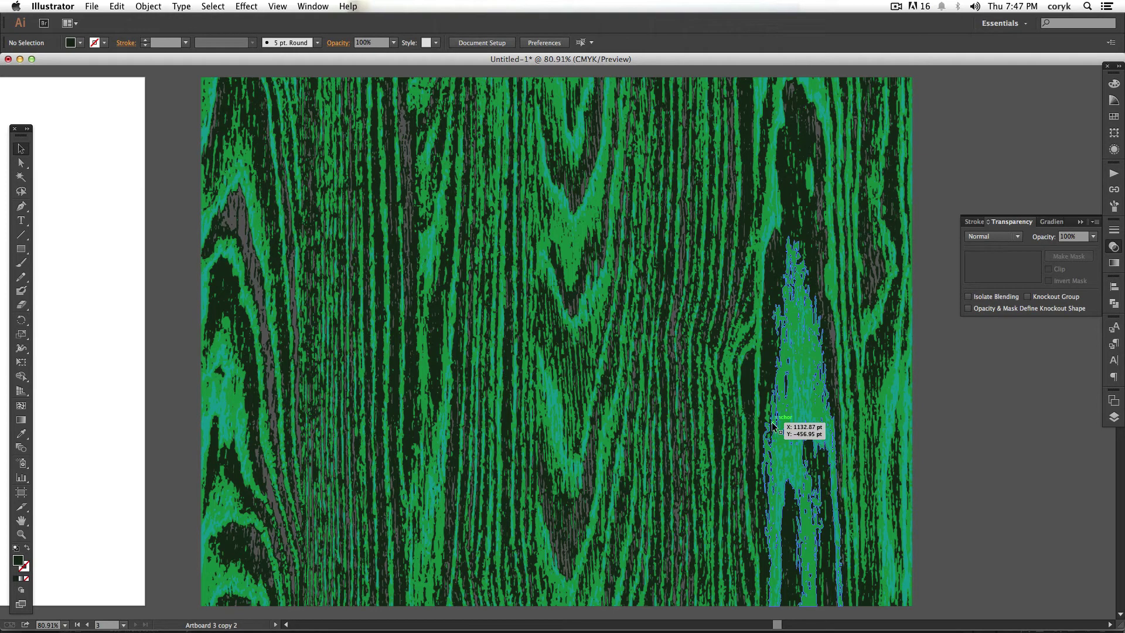
- Draw a wide rectangle across the texture, send it to the back, and fill it red
key(m)
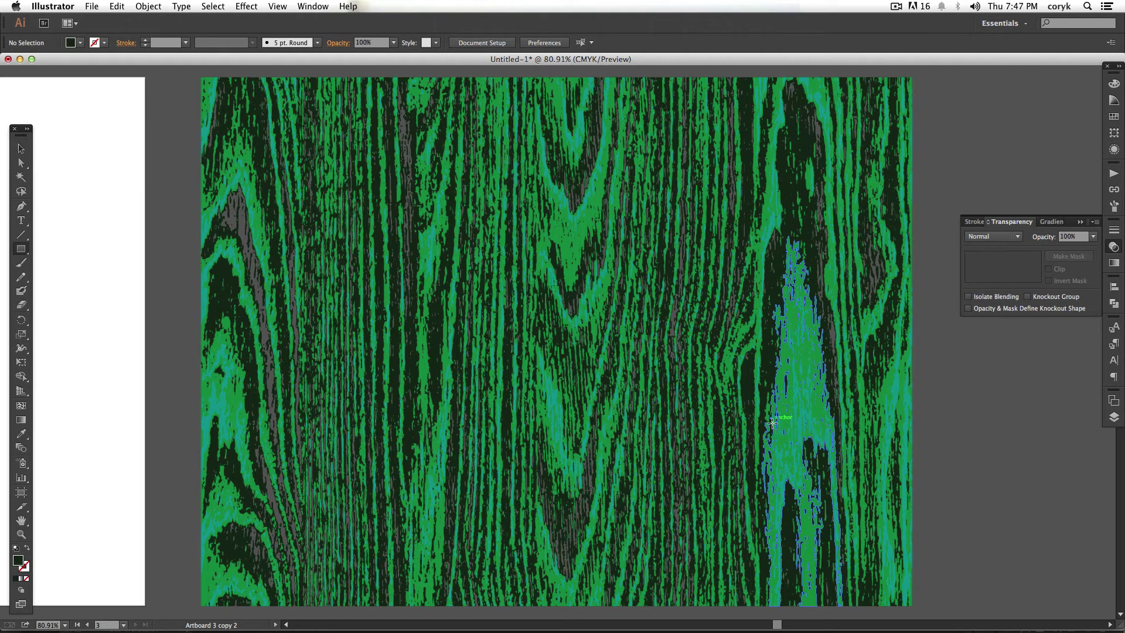
drag(958, 469, 161, 232)
key(super+shift+bracketleft)
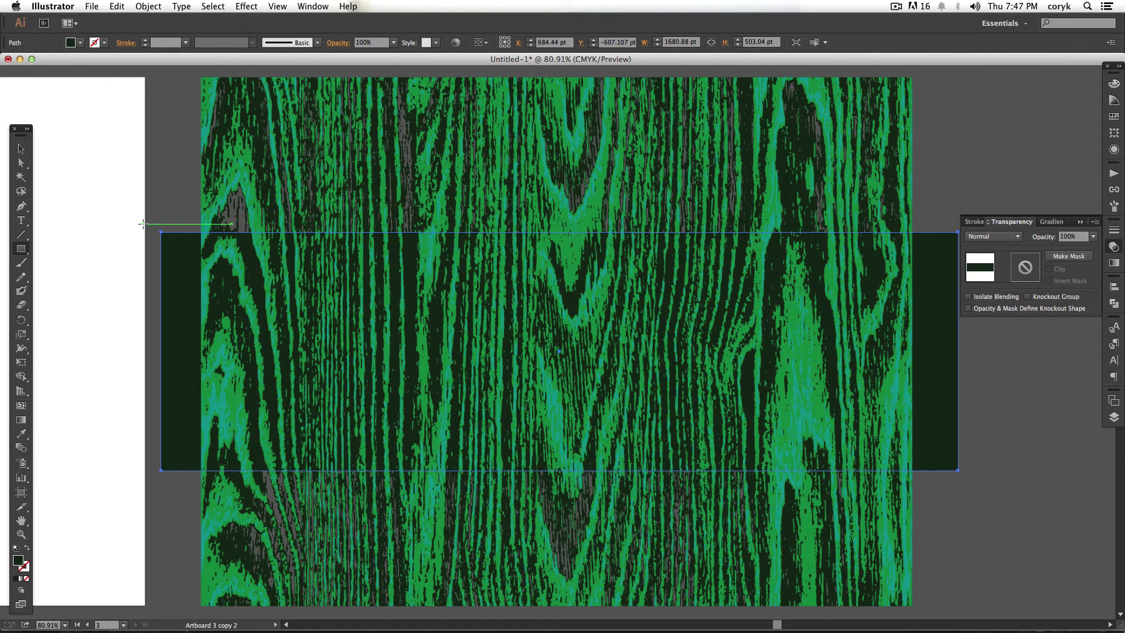
click(1113, 83)
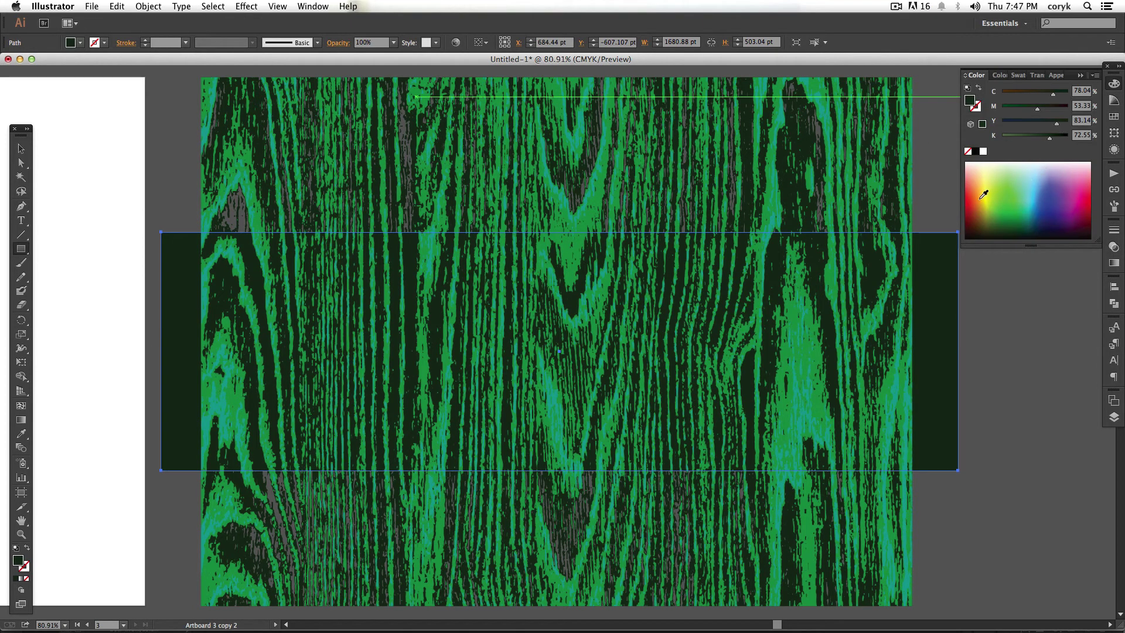
drag(983, 194, 966, 199)
- Nudge the wood texture to the right, then undo to restore its alignment
key(v)
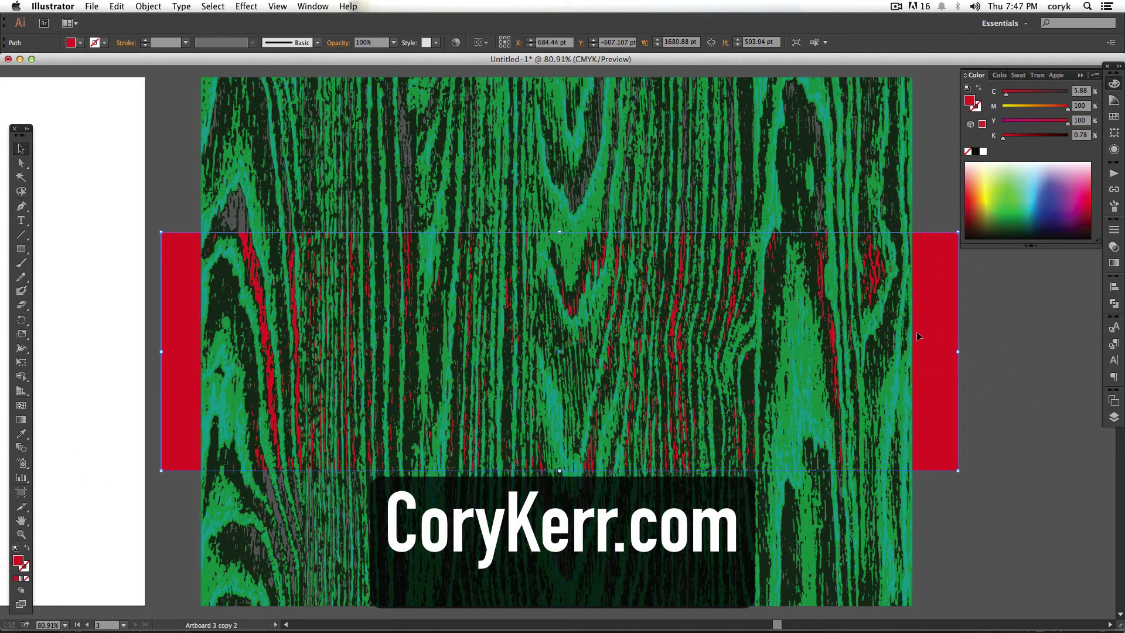
drag(804, 374, 923, 401)
click(934, 544)
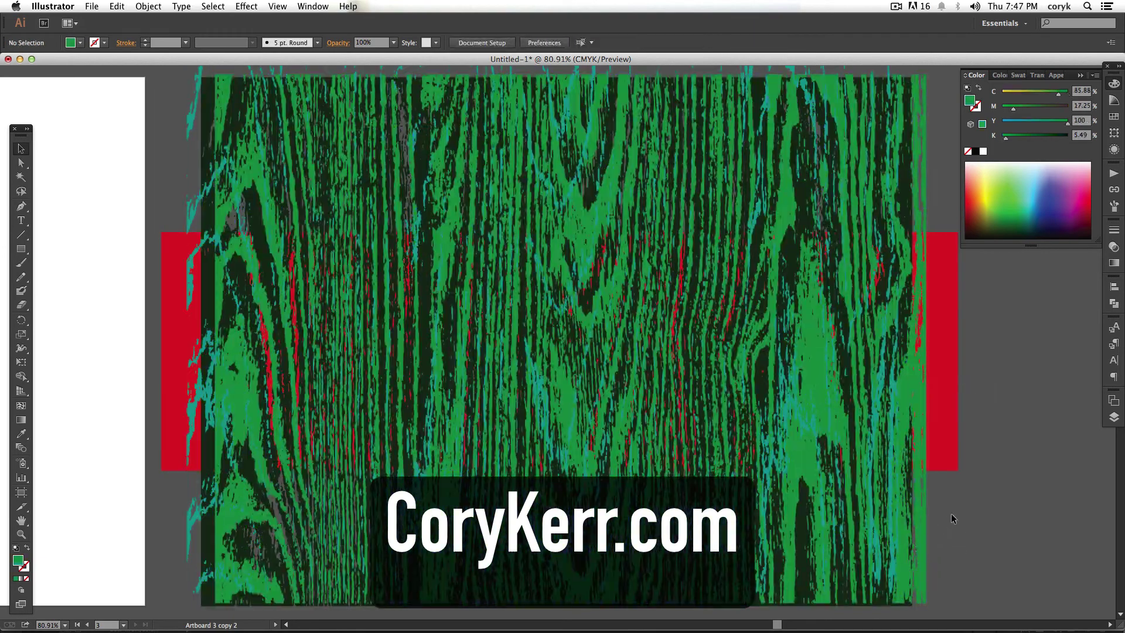
key(super+z)
key(super+z)
key(super+z)
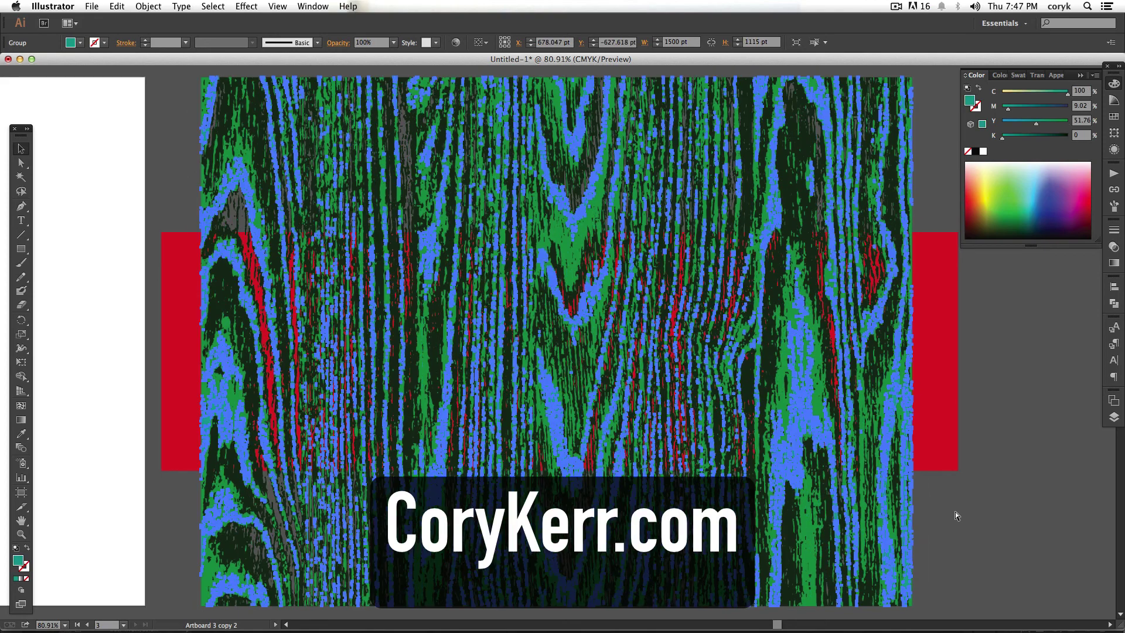